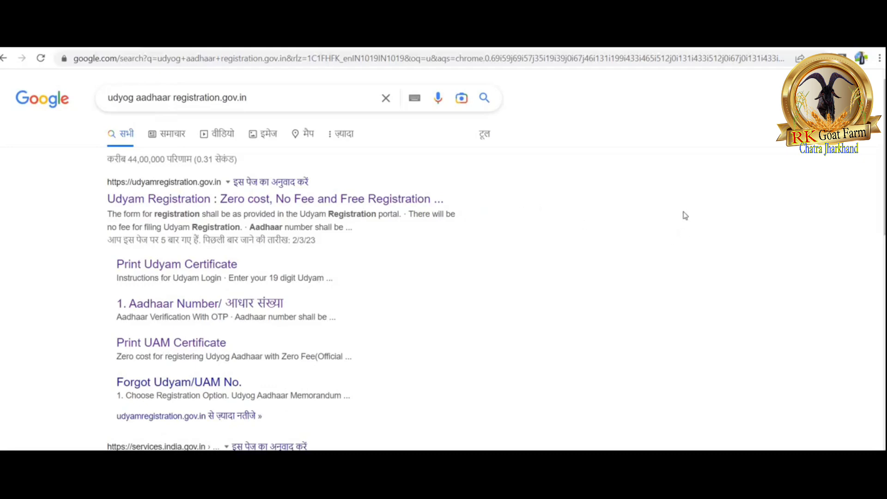
# Open the 'Udyam Registration : Zero cost, No Fee and Free Registration' result from Google
pyautogui.scroll(-2, 677, 191)
pyautogui.scroll(-5, 677, 191)
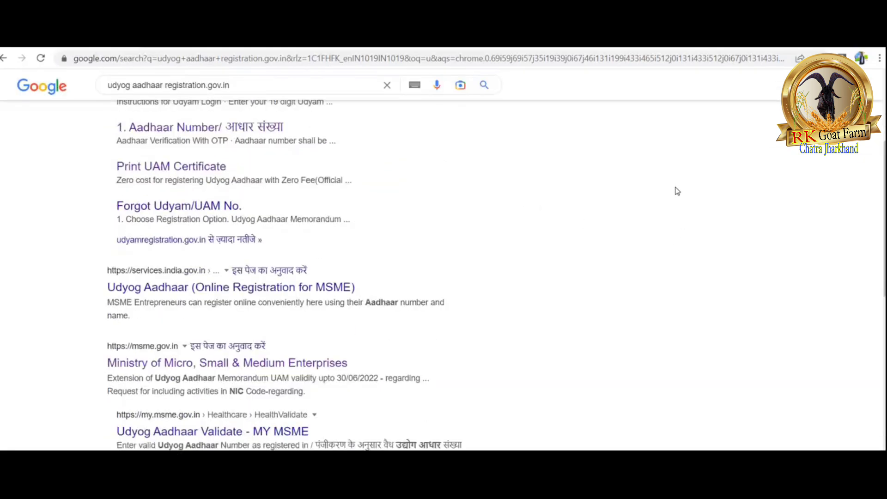
pyautogui.scroll(5, 675, 190)
pyautogui.scroll(1, 592, 216)
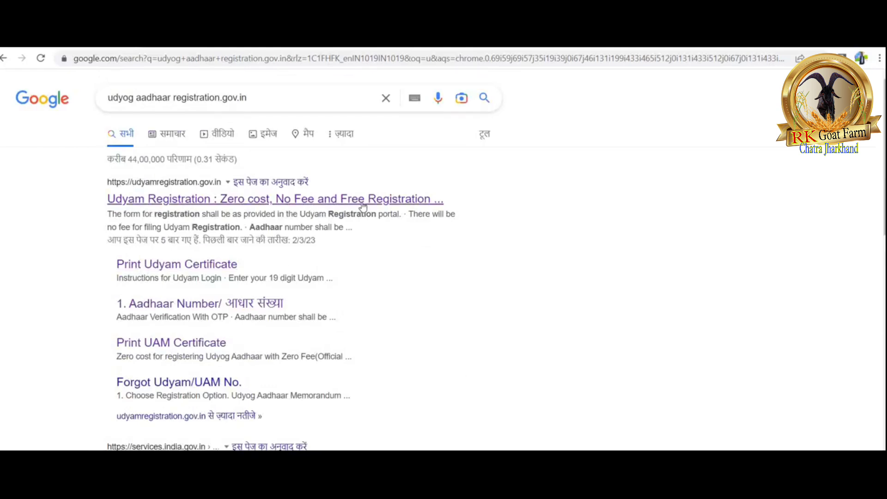
pyautogui.click(278, 200)
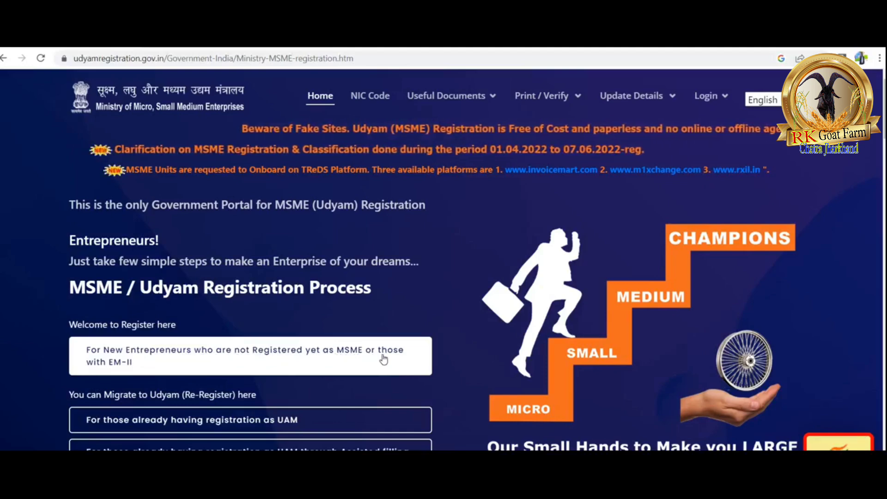
# Start registration for new entrepreneurs not yet registered as MSME or holding EM-II
pyautogui.click(198, 356)
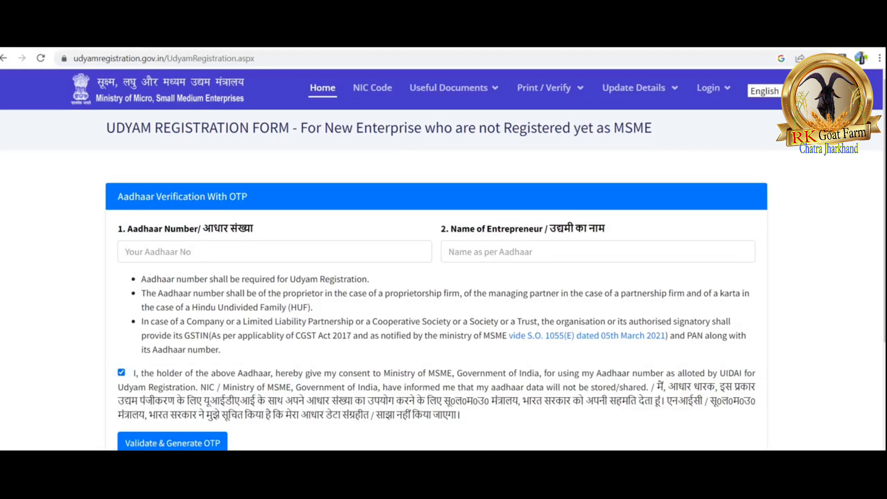
# Enter the 12-digit Aadhaar number and the entrepreneur's full name as per Aadhaar
pyautogui.click(159, 251)
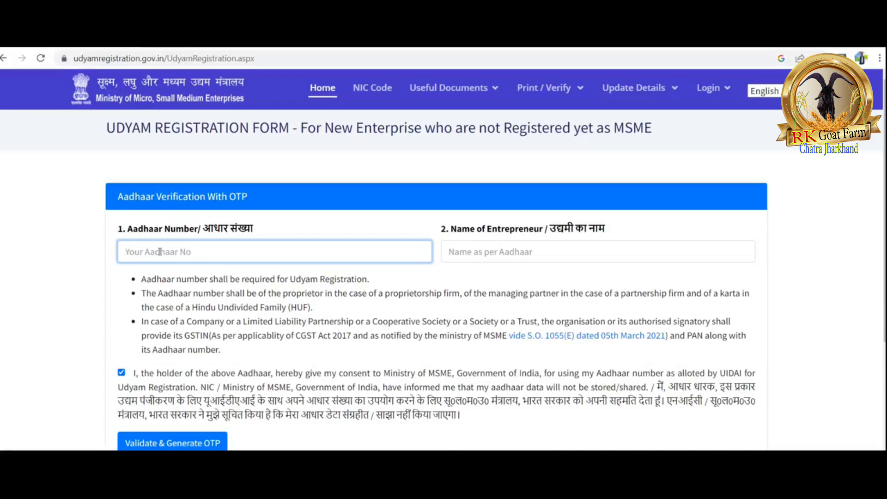
pyautogui.click(481, 255)
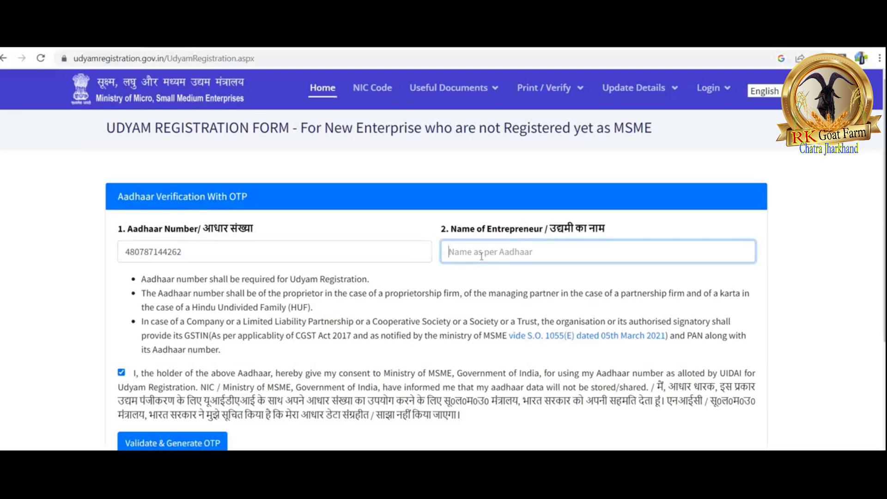
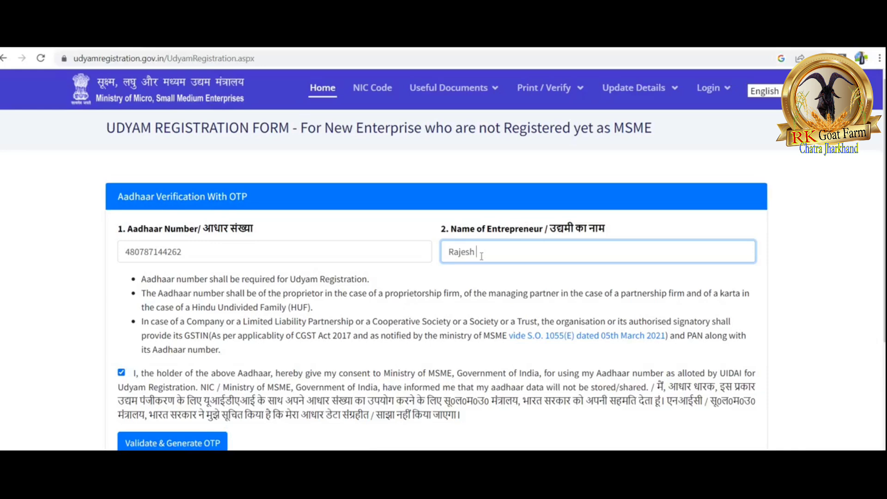
pyautogui.scroll(-1, 257, 366)
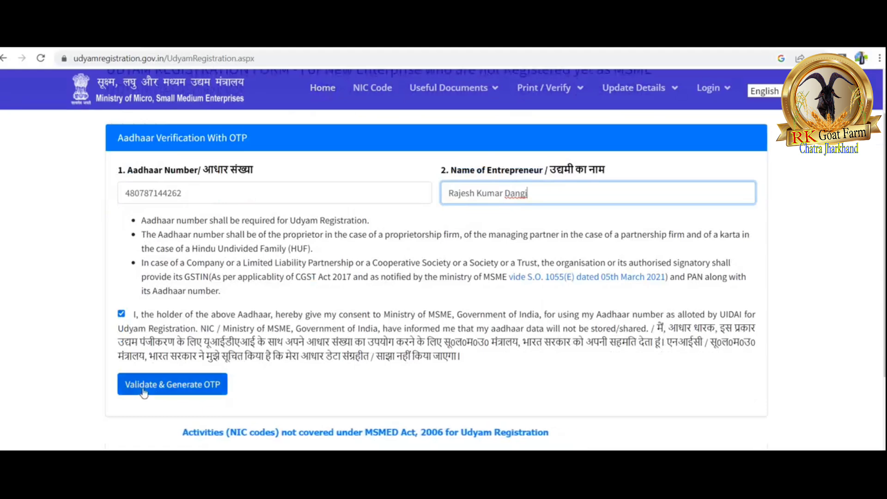
# Generate an OTP for the Aadhaar details and validate it with the received code
pyautogui.click(194, 389)
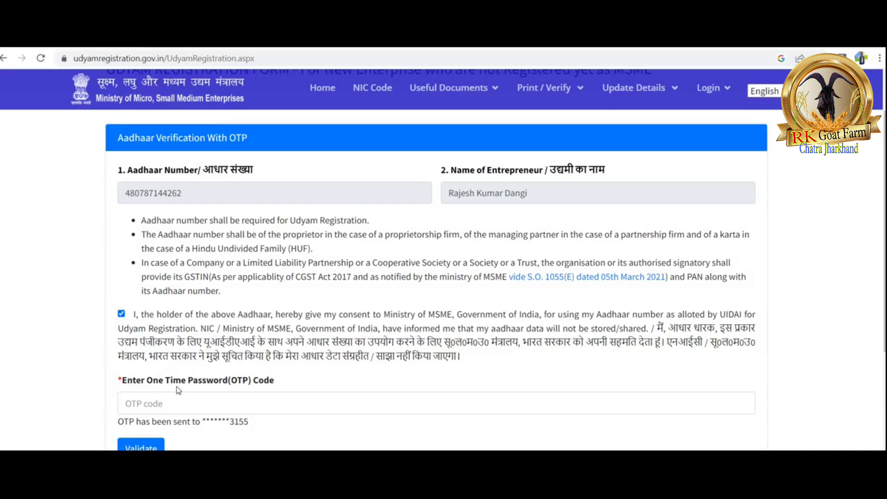
pyautogui.click(167, 406)
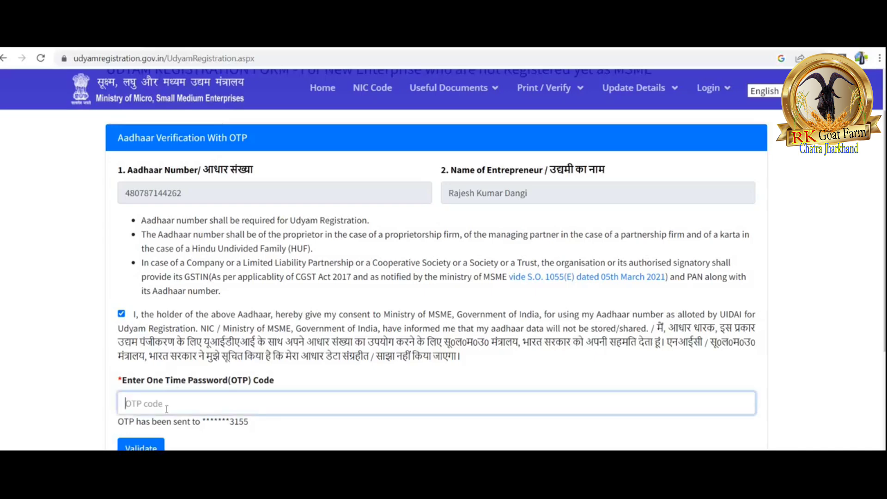
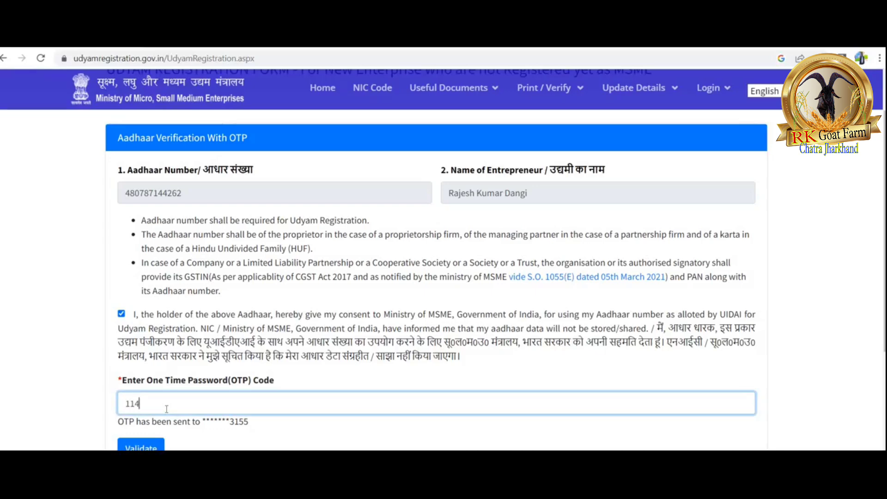
pyautogui.scroll(-1, 166, 409)
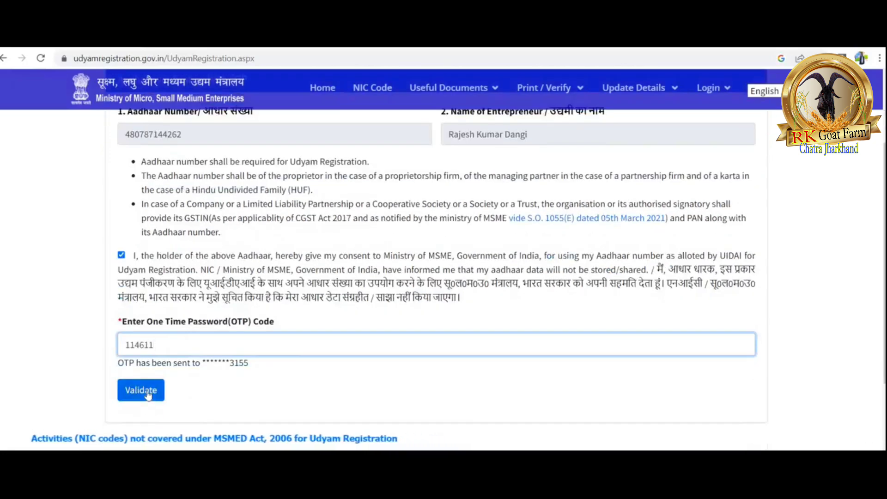
pyautogui.click(147, 393)
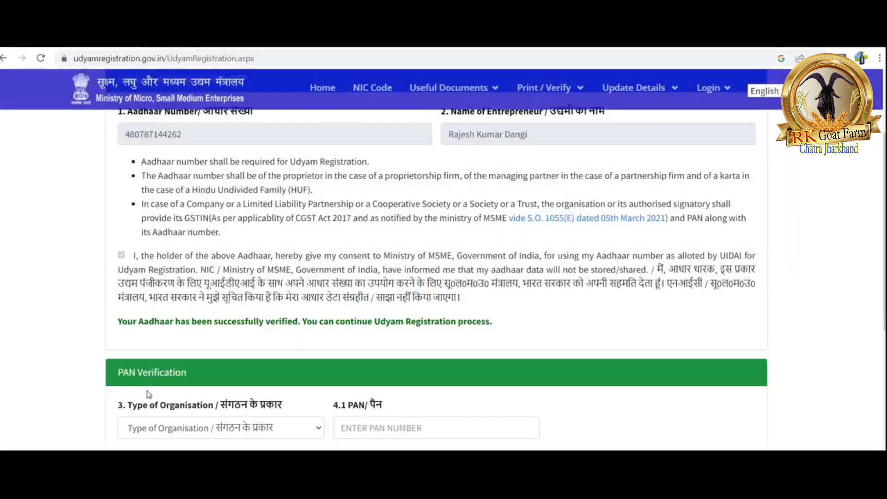
# Set the Type of Organisation to '1. Proprietary'
pyautogui.scroll(-2, 208, 365)
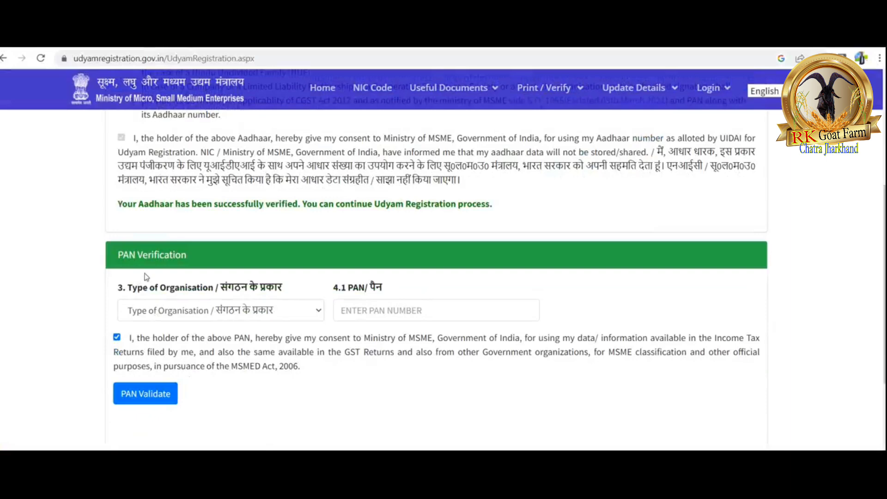
pyautogui.click(321, 314)
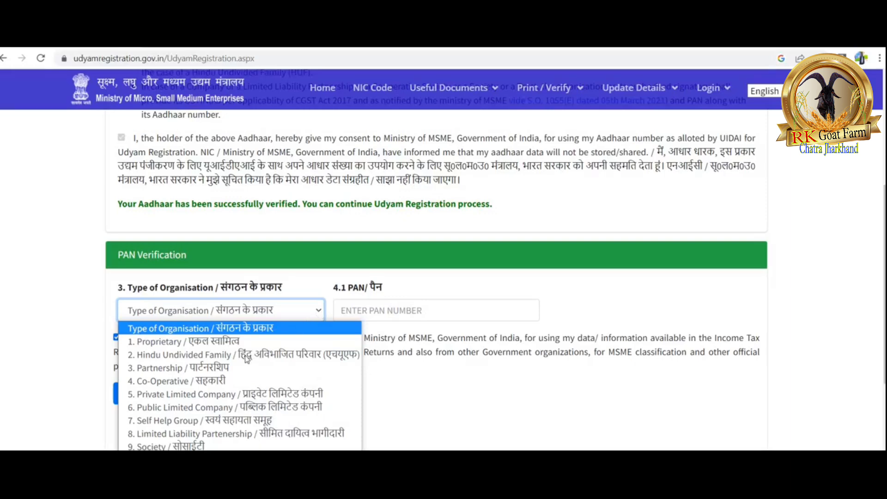
pyautogui.click(233, 343)
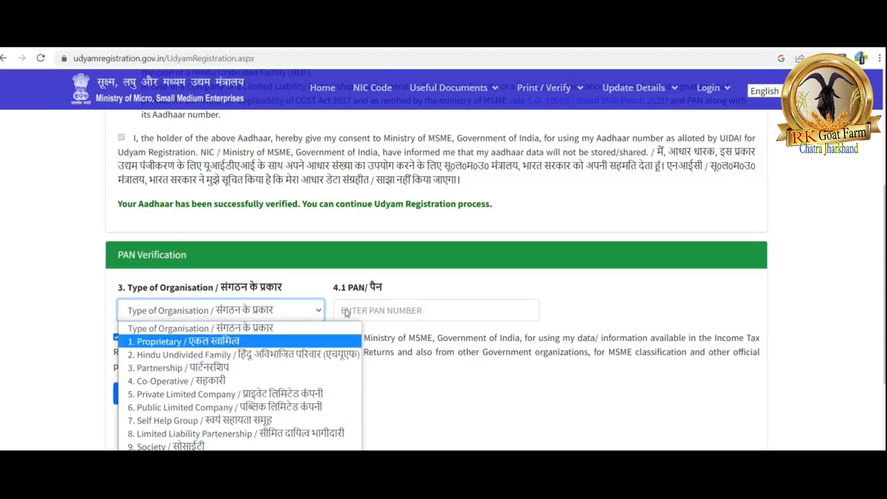
# Enter the PAN number and validate it, revealing an existing registration for that PAN
pyautogui.click(384, 310)
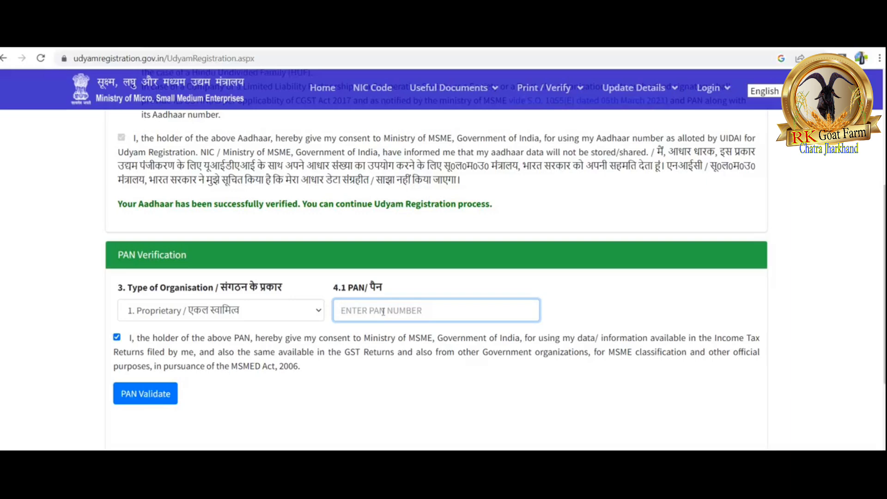
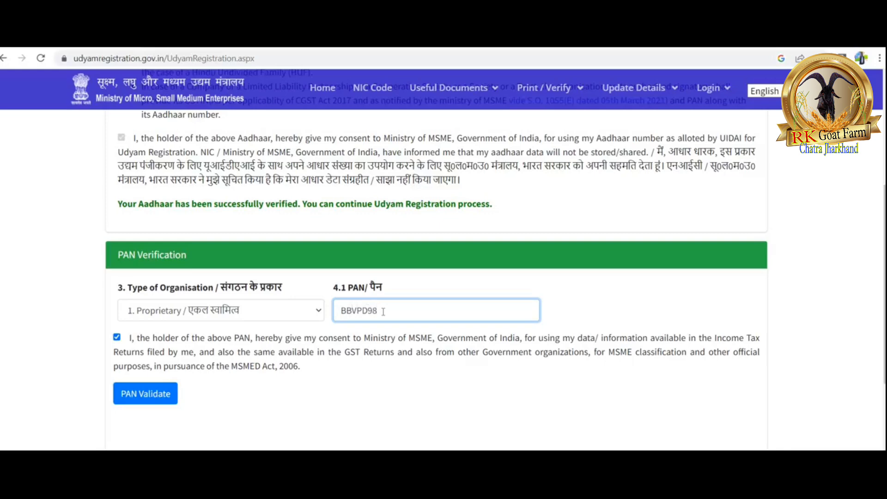
pyautogui.click(140, 399)
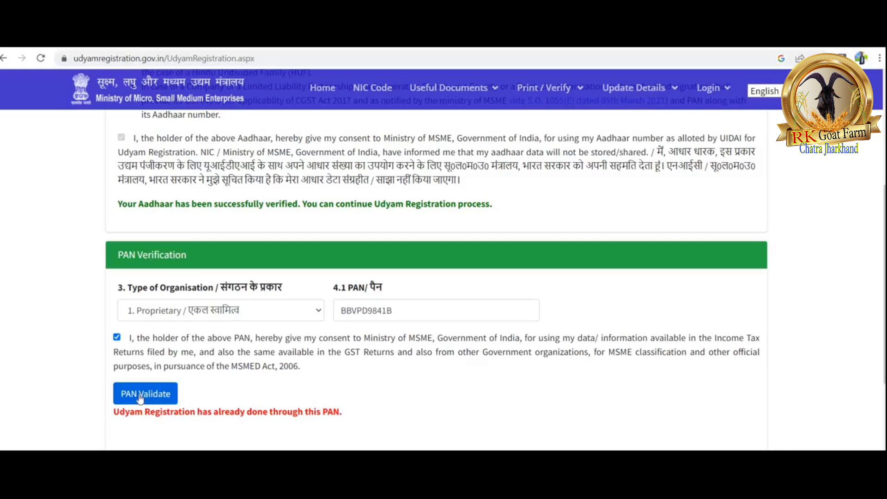
pyautogui.scroll(-3, 140, 398)
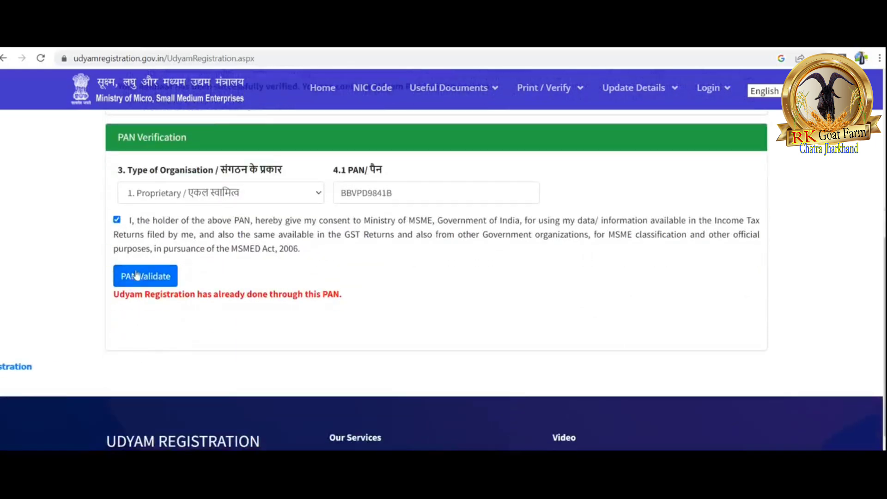
# Retry the PAN validation, then go back toward the Udyam homepage
pyautogui.click(138, 278)
pyautogui.click(4, 59)
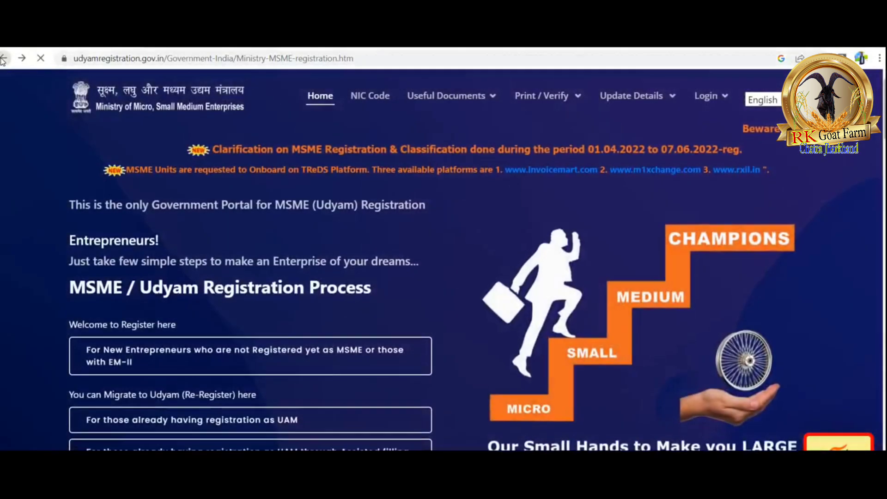
# Go back through browser history to the Google results and the new tab page
pyautogui.click(4, 59)
pyautogui.click(3, 59)
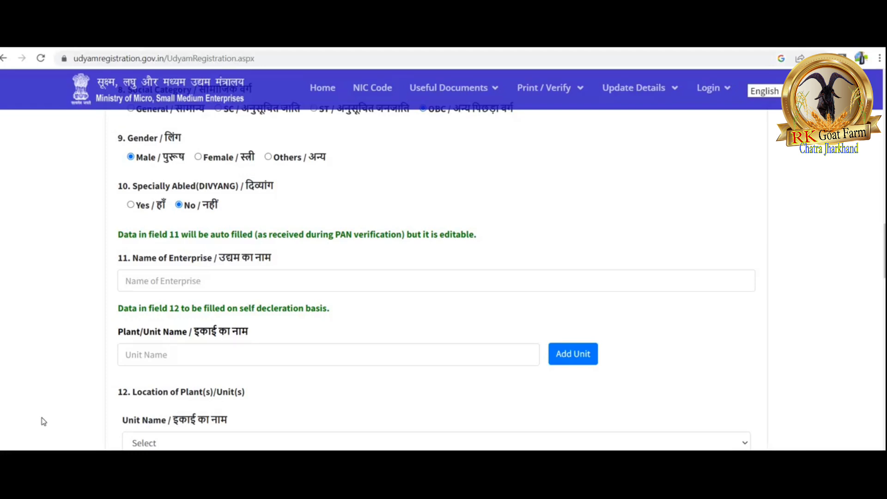
# Fill the Name of Enterprise field with the proprietor's name
pyautogui.click(151, 280)
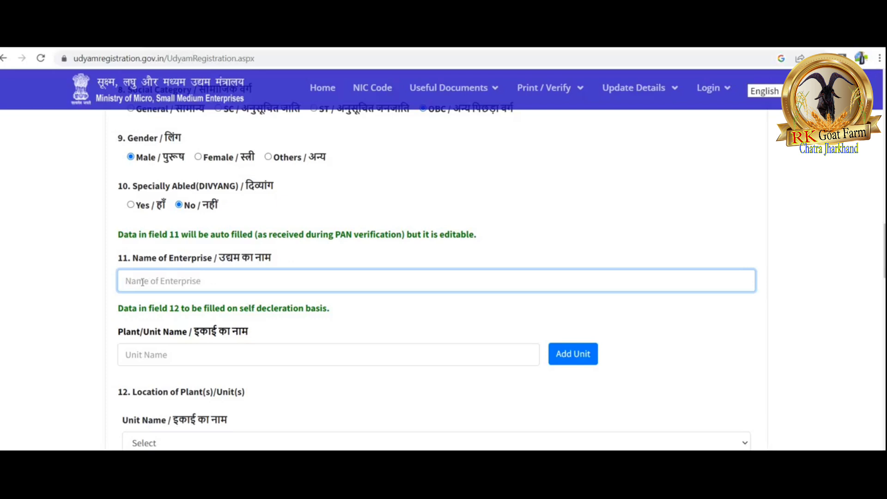
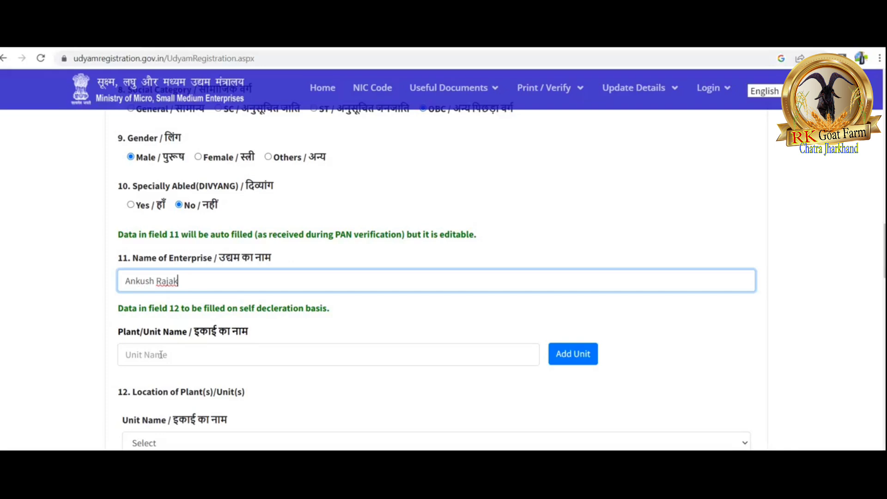
pyautogui.click(160, 355)
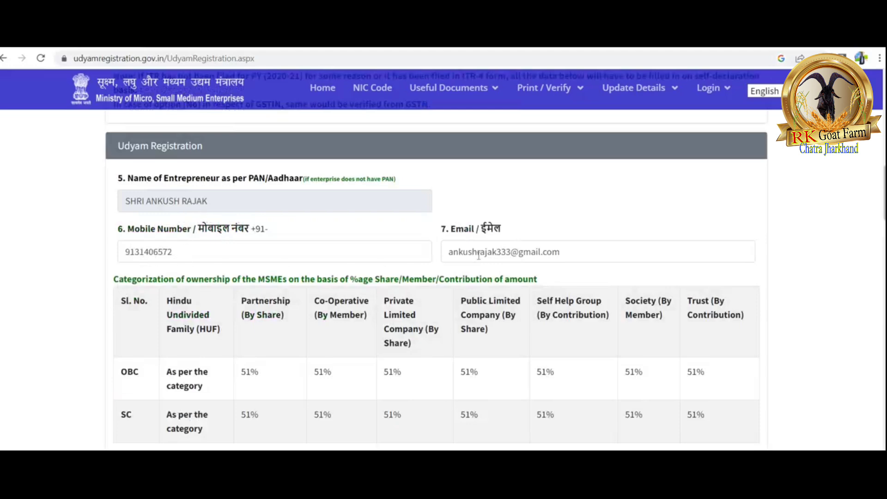
pyautogui.scroll(-5, 479, 254)
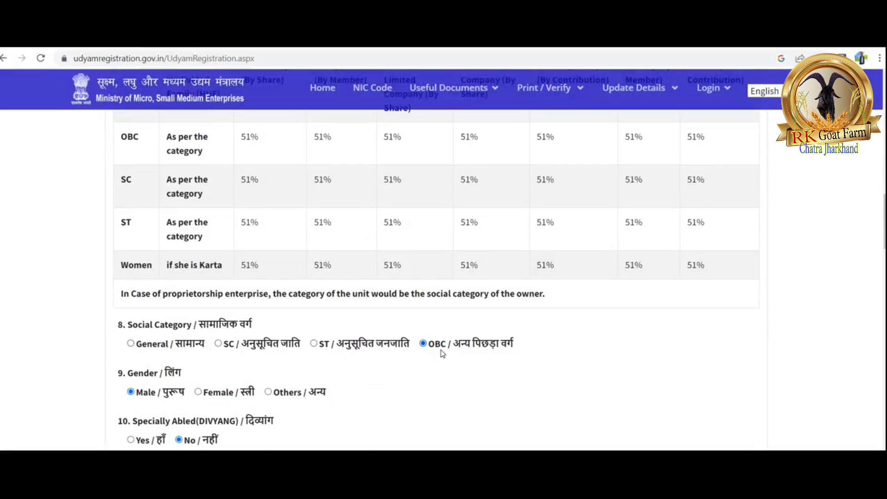
pyautogui.scroll(-1, 441, 353)
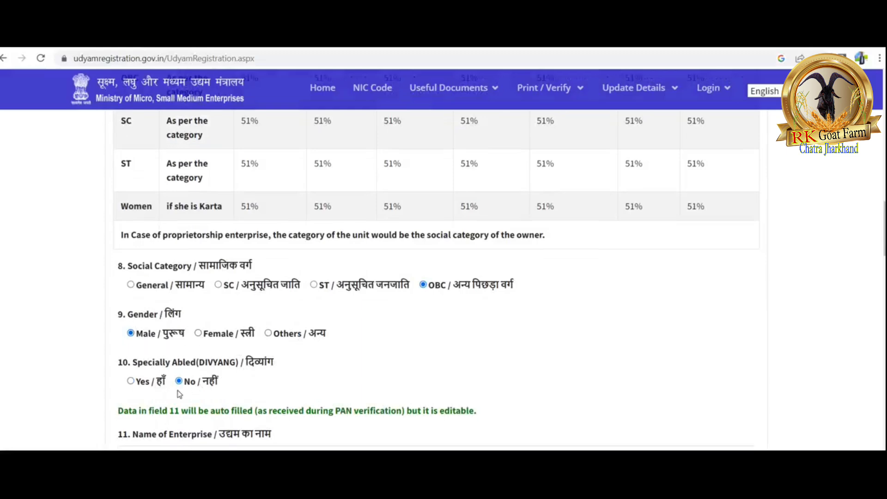
pyautogui.scroll(-1, 184, 388)
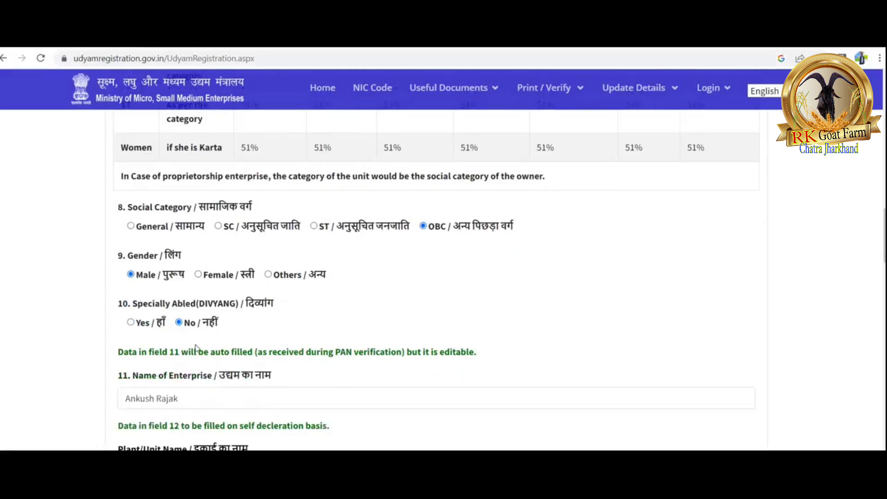
pyautogui.scroll(-1, 196, 347)
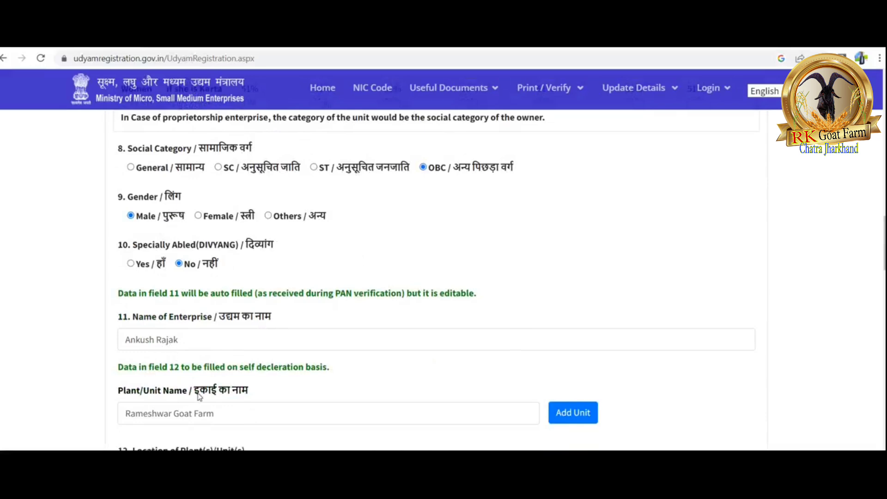
pyautogui.scroll(-1, 216, 393)
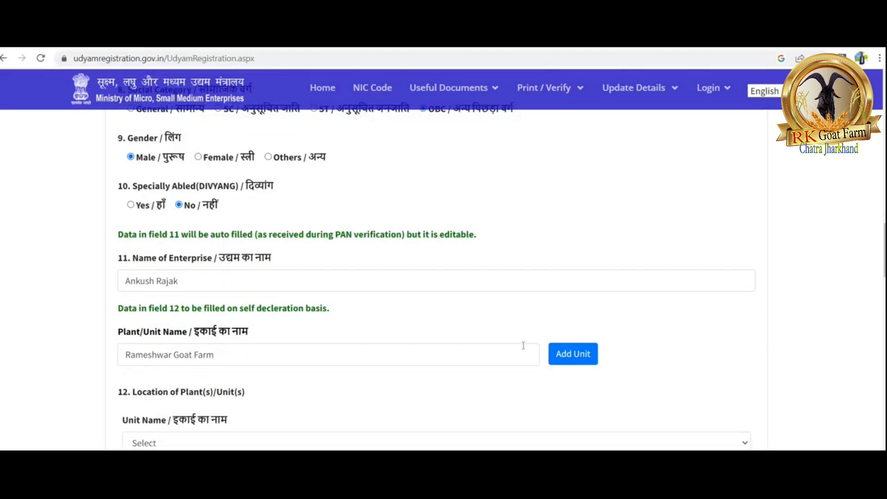
# Add Rameshwar Goat Farm as unit 1 and select it as the plant location's unit
pyautogui.click(569, 359)
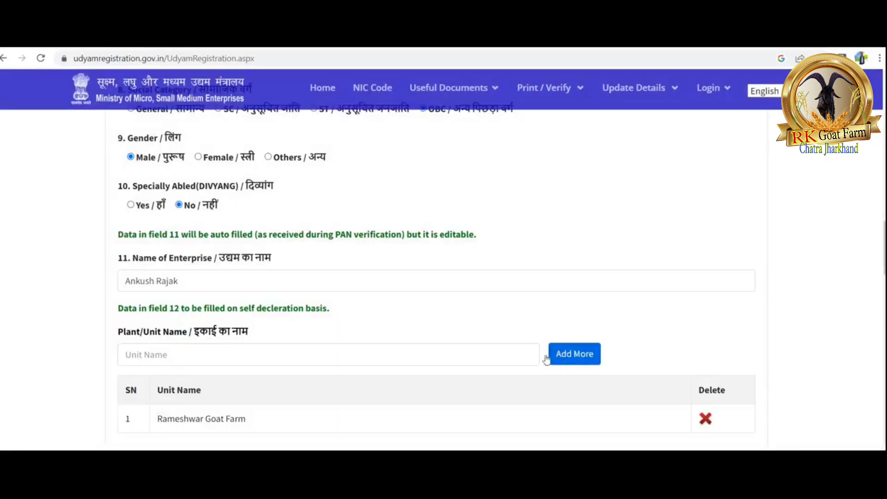
pyautogui.scroll(-1, 439, 356)
pyautogui.scroll(-1, 440, 359)
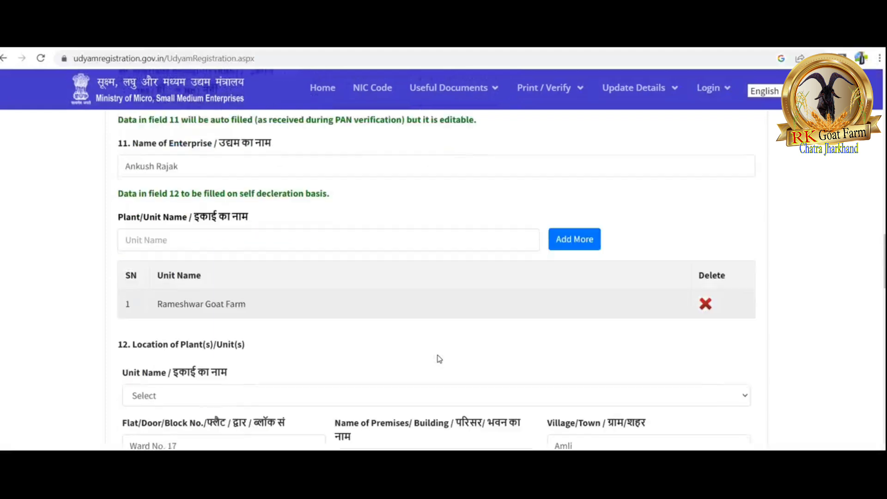
pyautogui.scroll(-1, 439, 359)
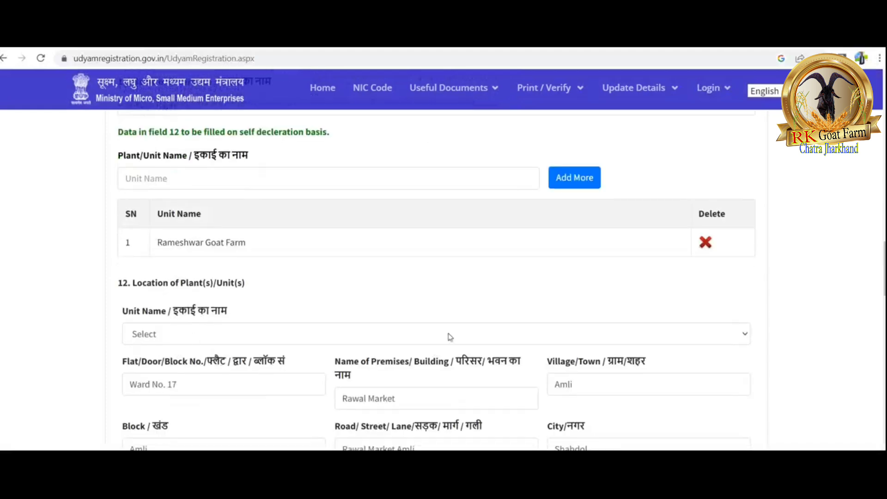
pyautogui.click(743, 337)
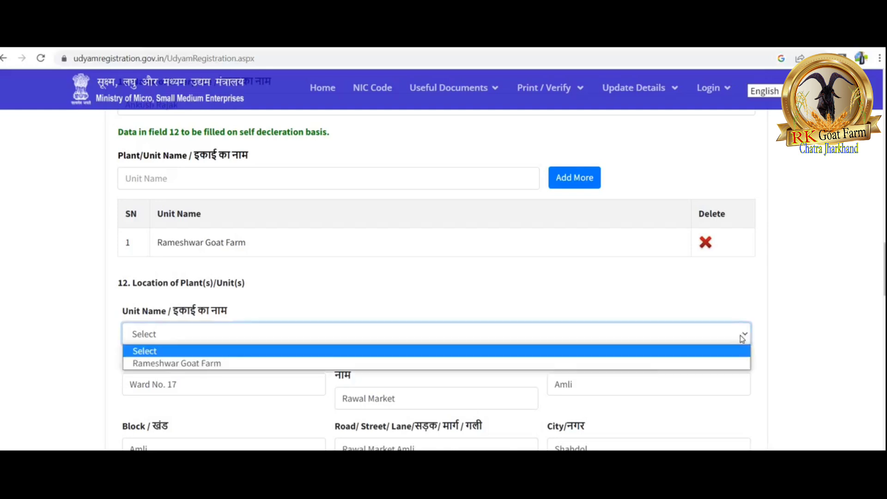
pyautogui.click(257, 364)
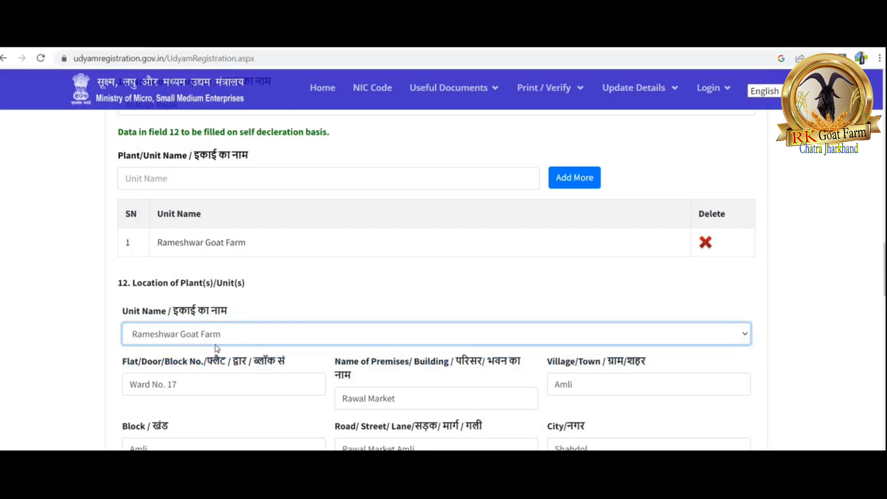
pyautogui.scroll(-1, 217, 348)
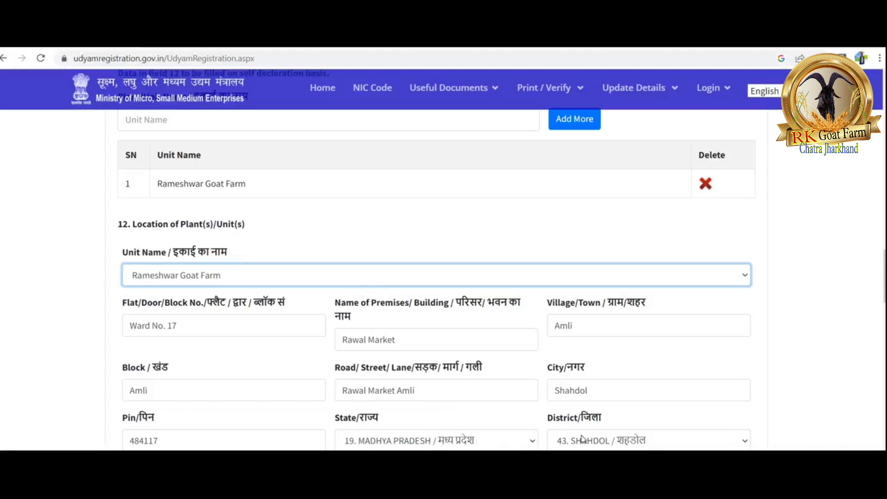
pyautogui.scroll(-3, 581, 438)
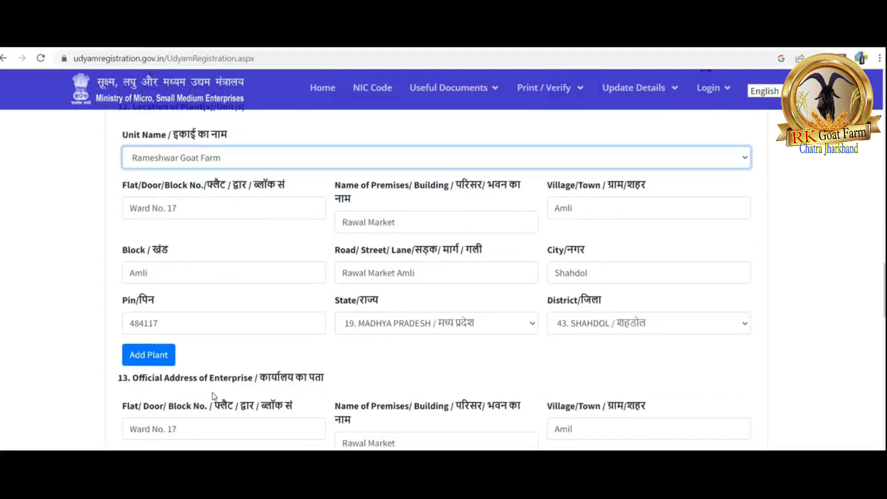
pyautogui.scroll(-1, 214, 396)
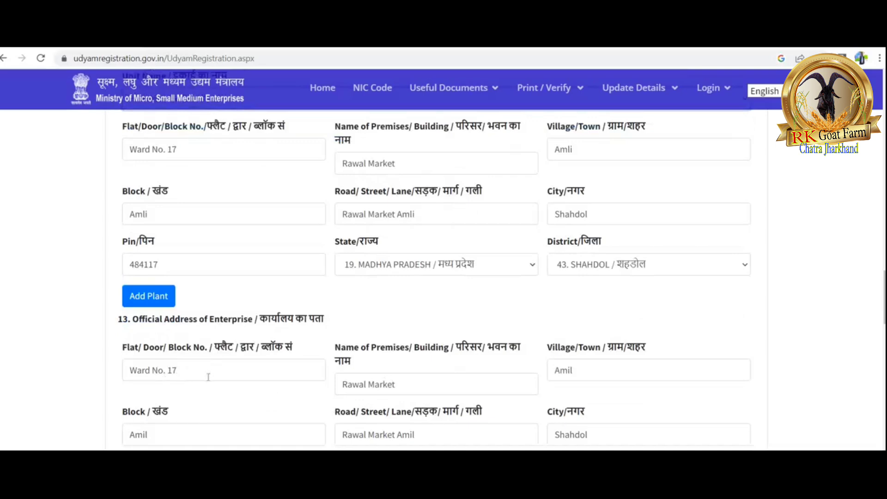
pyautogui.scroll(-1, 318, 379)
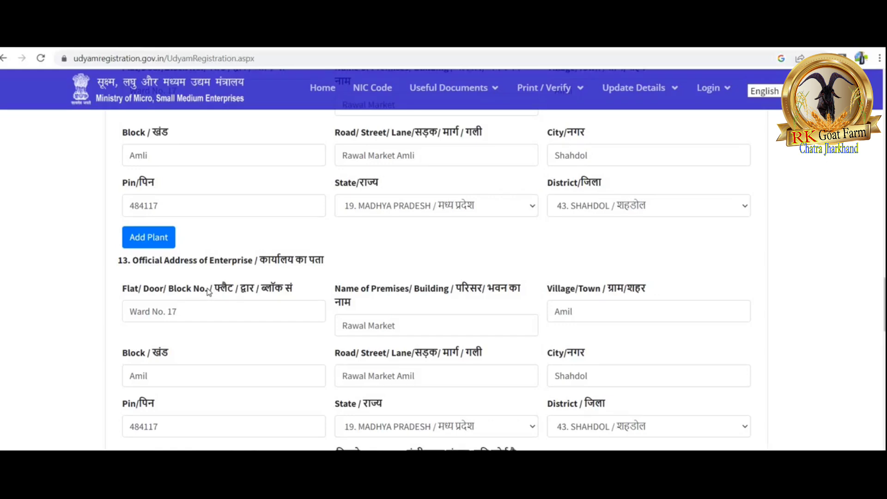
pyautogui.scroll(-3, 208, 291)
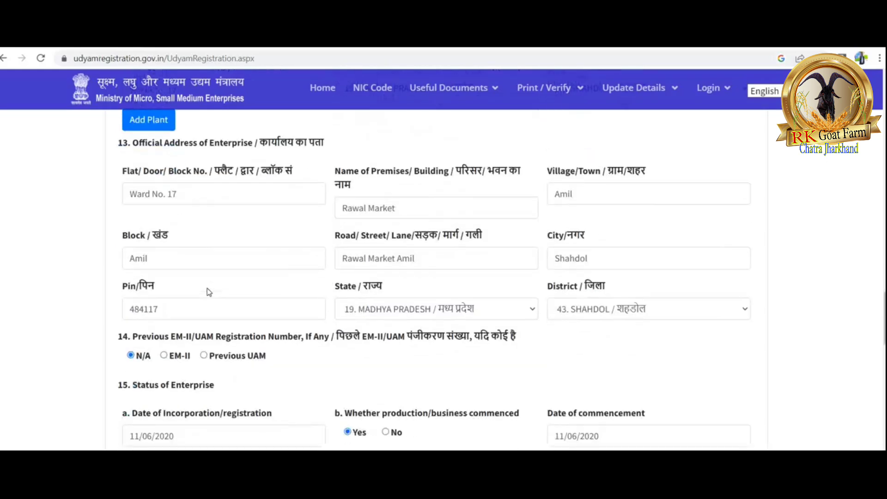
pyautogui.scroll(-1, 209, 291)
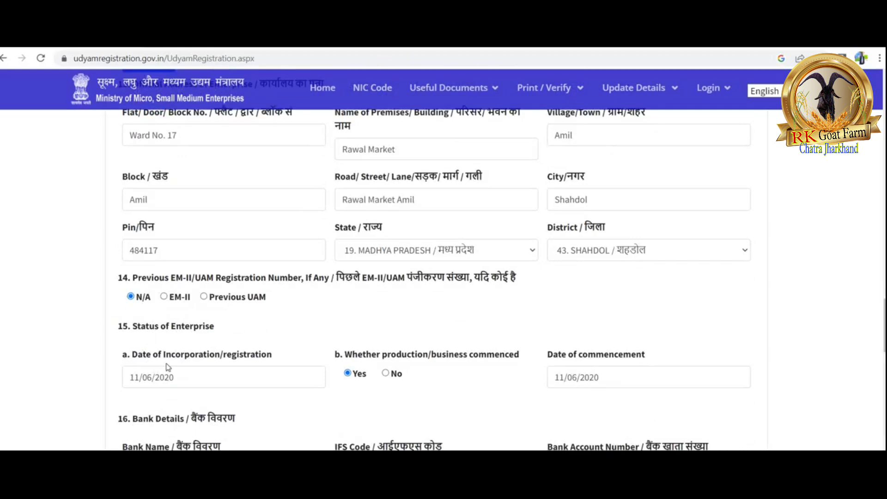
pyautogui.scroll(-1, 167, 367)
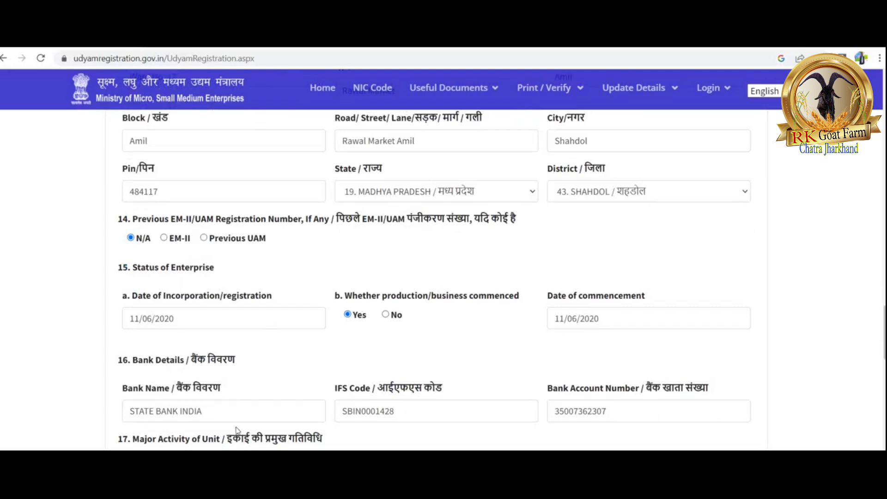
pyautogui.scroll(-3, 189, 385)
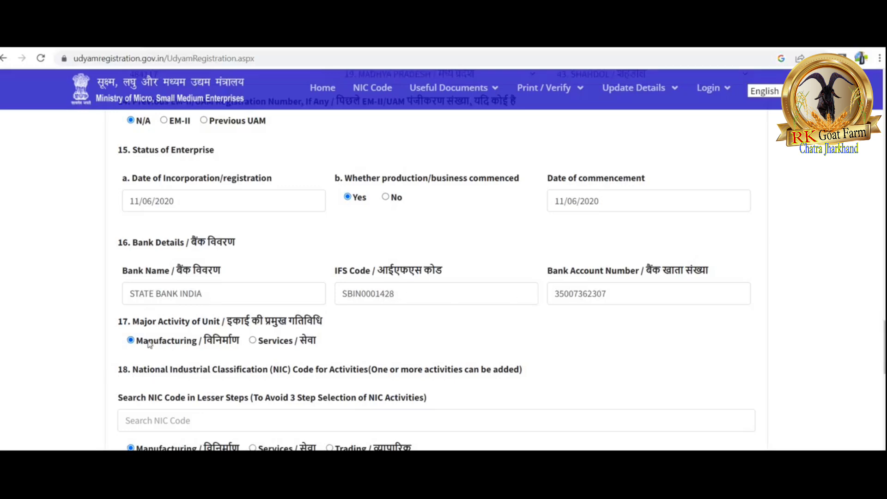
pyautogui.scroll(-1, 148, 342)
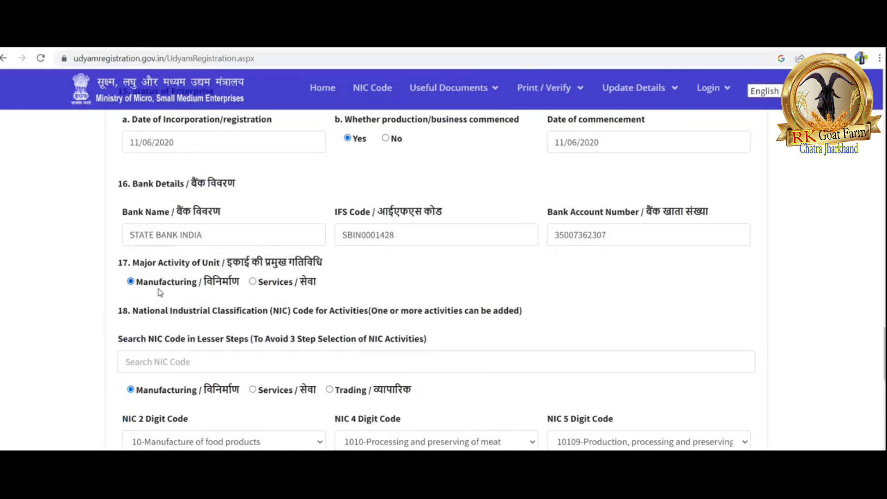
pyautogui.scroll(-1, 160, 293)
pyautogui.scroll(-1, 160, 292)
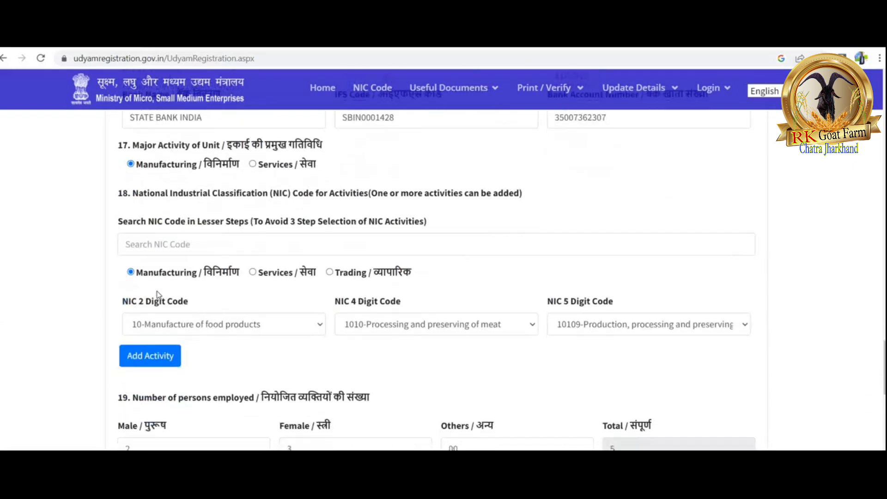
pyautogui.click(194, 245)
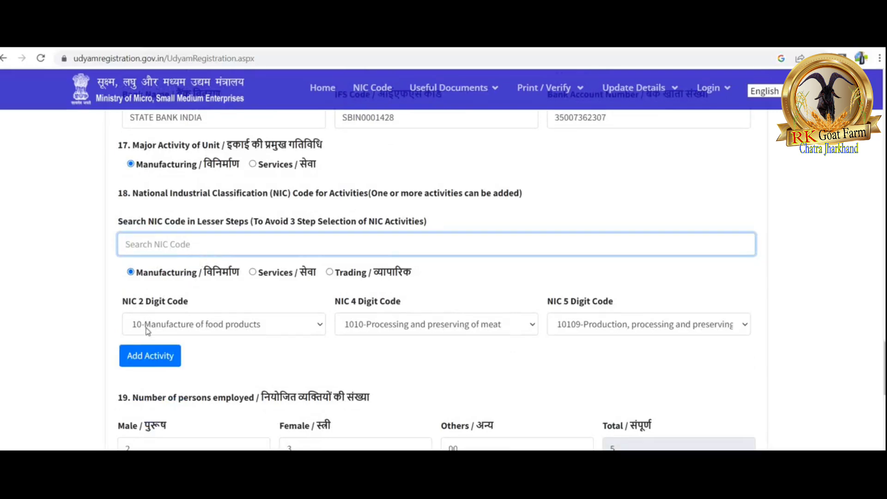
pyautogui.click(320, 327)
pyautogui.scroll(-1, 187, 176)
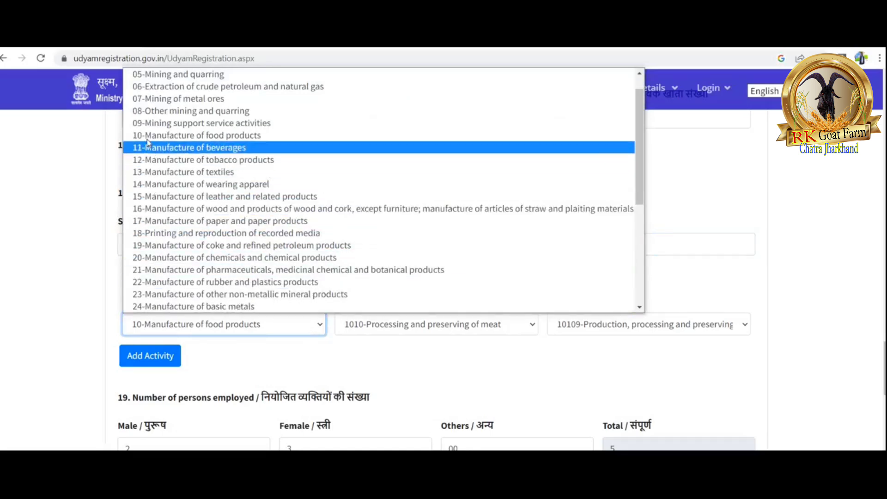
pyautogui.click(230, 139)
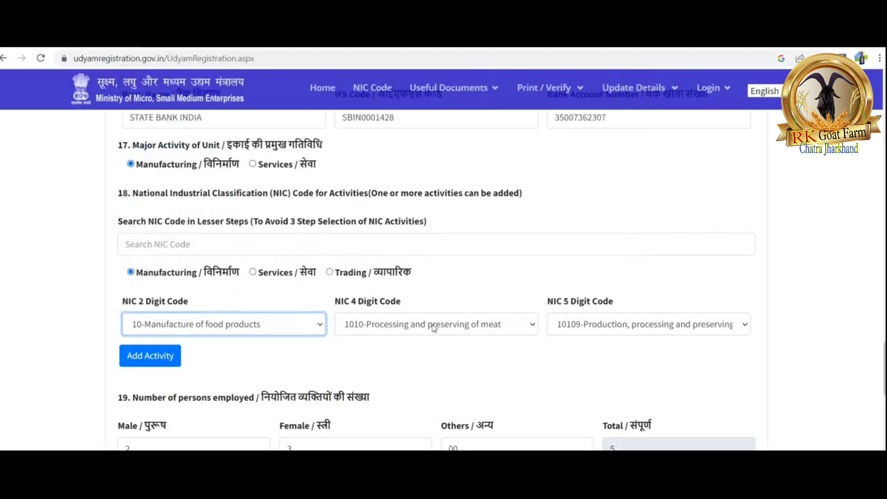
pyautogui.click(533, 328)
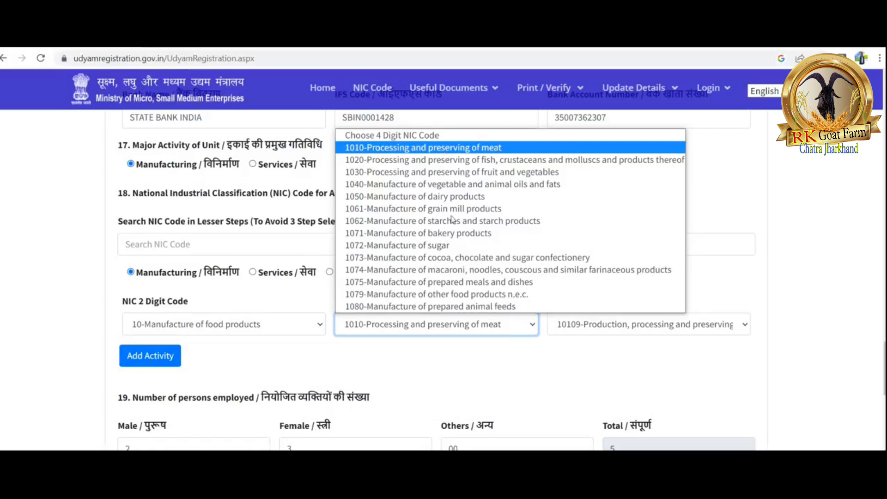
pyautogui.click(522, 323)
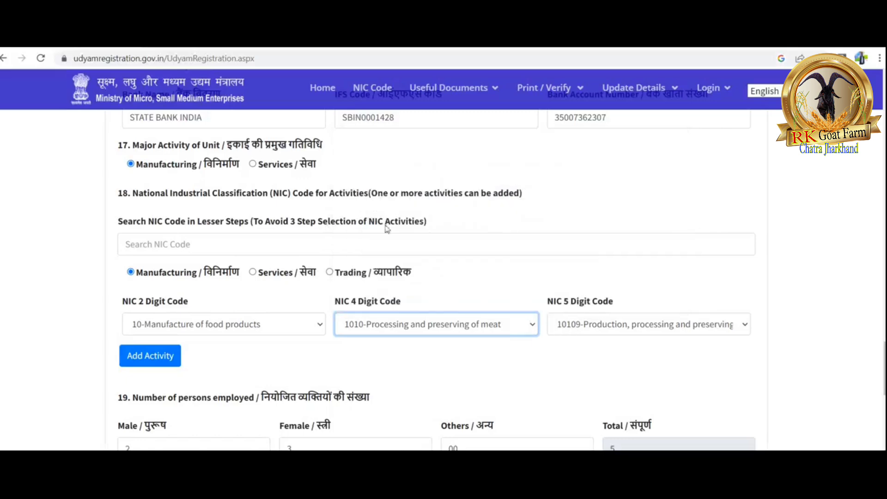
pyautogui.click(745, 326)
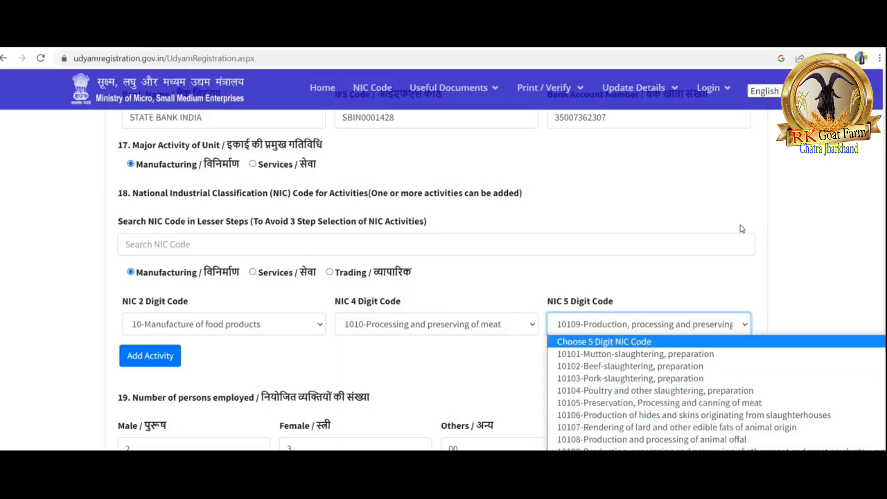
pyautogui.scroll(-1, 739, 229)
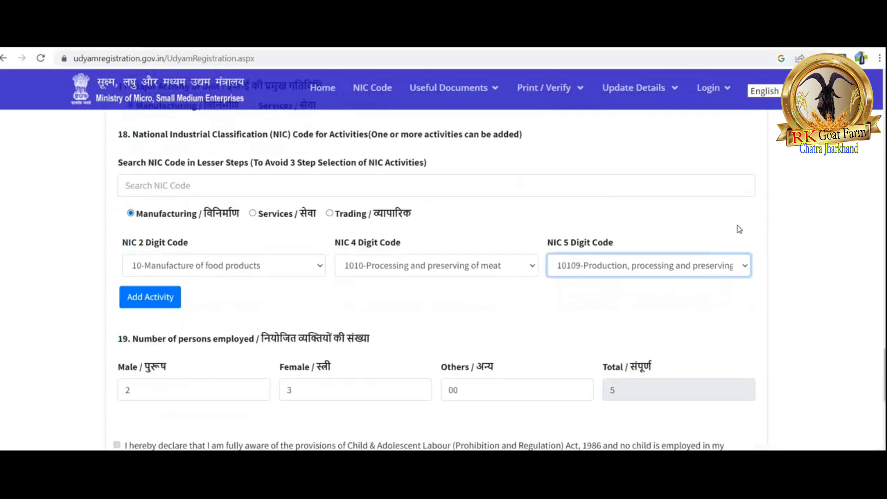
pyautogui.click(744, 266)
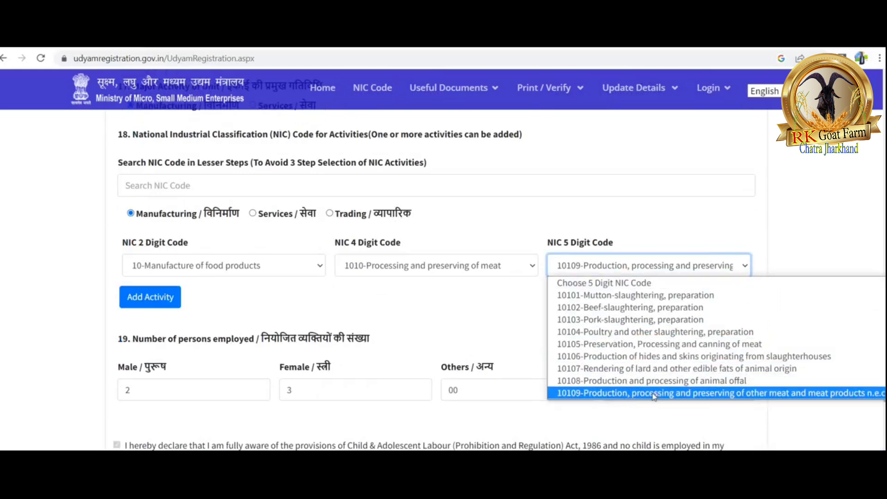
pyautogui.click(675, 396)
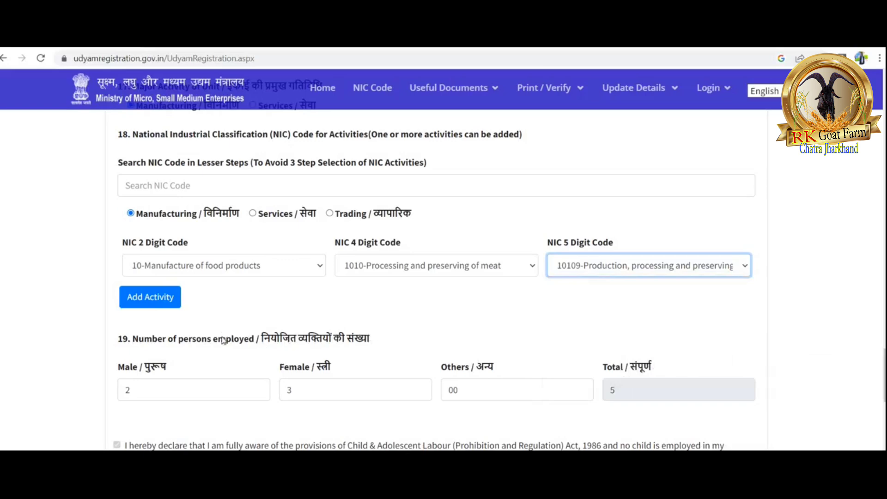
# Scroll through the form to review turnover 5000000, Yes answers, DIC Shahdol and the declaration
pyautogui.scroll(-3, 223, 340)
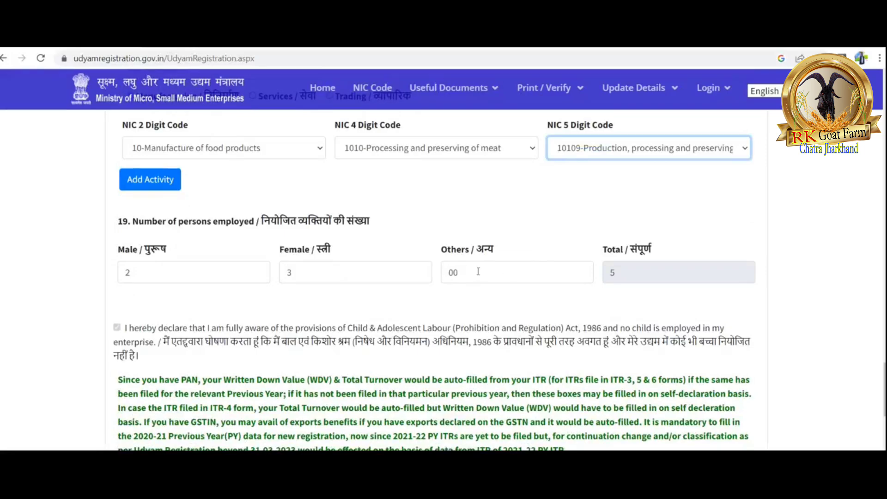
pyautogui.scroll(-6, 478, 271)
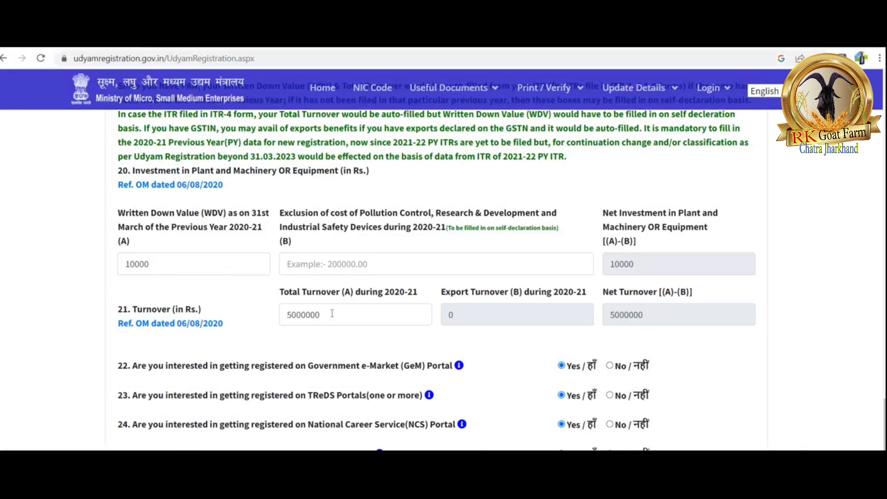
pyautogui.scroll(-3, 332, 313)
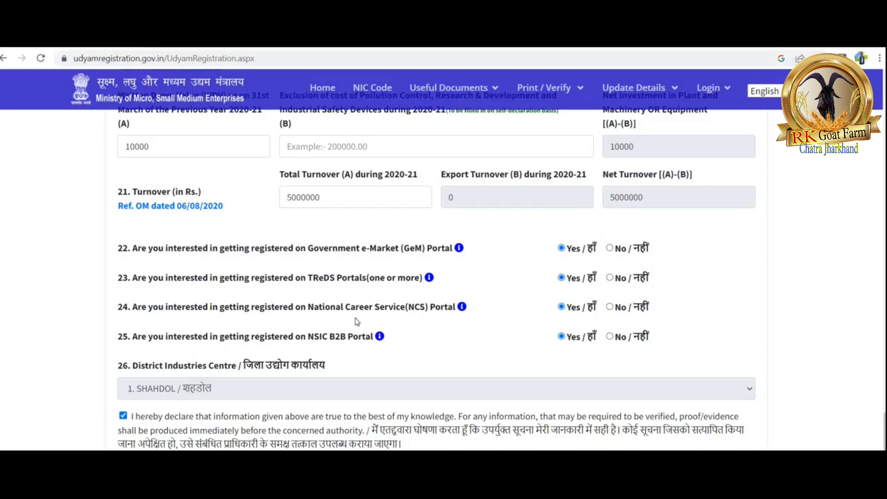
pyautogui.scroll(-3, 357, 321)
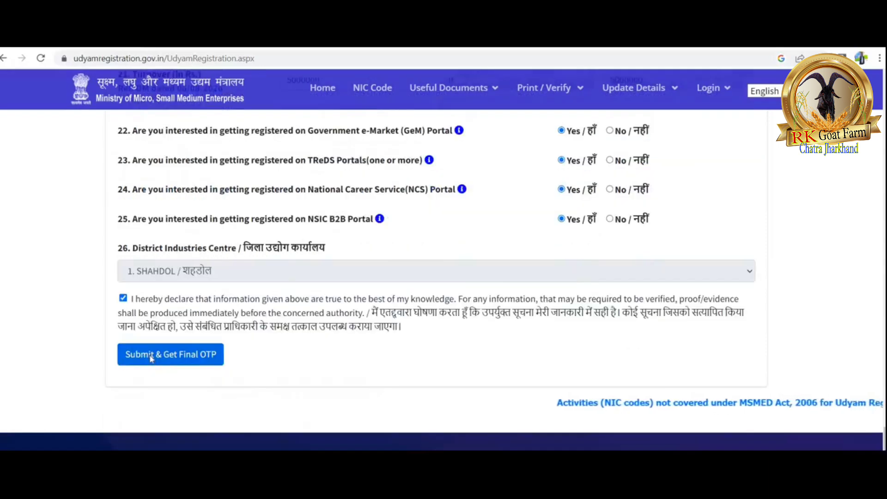
# Enter 250000 as the pollution-control and R&D exclusion amount flagged on submission
pyautogui.click(152, 358)
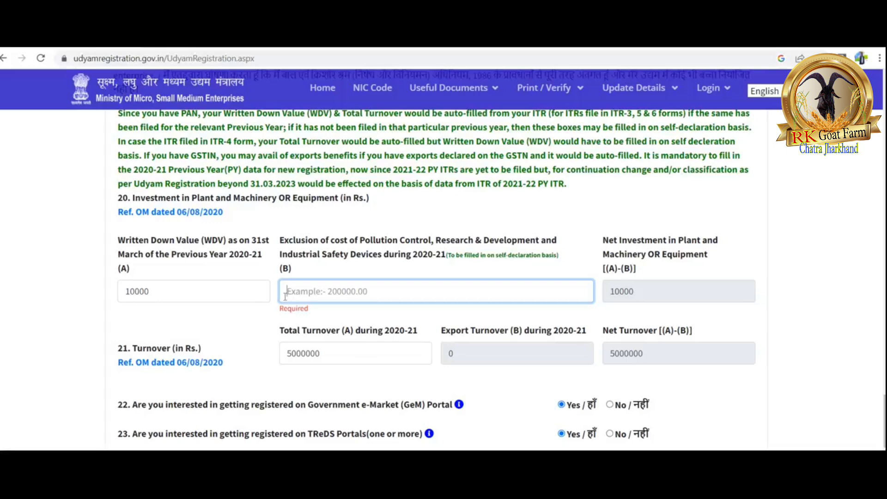
pyautogui.write('2')
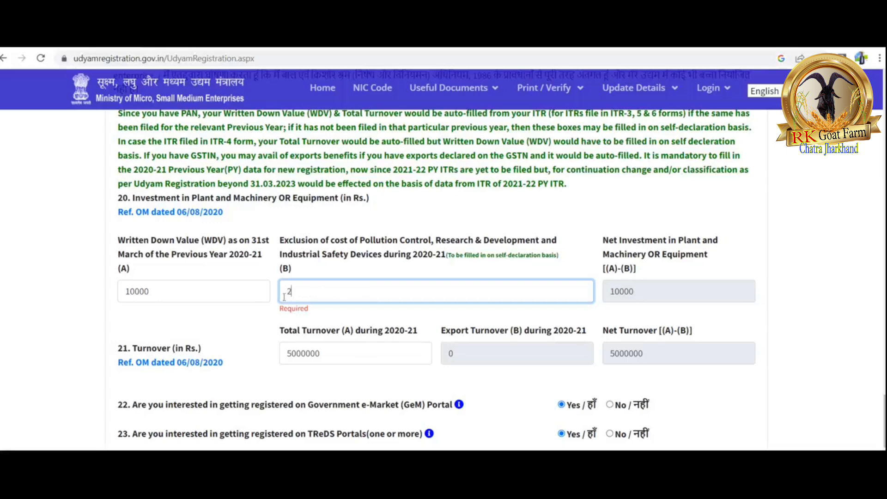
pyautogui.write('50000')
pyautogui.click(405, 313)
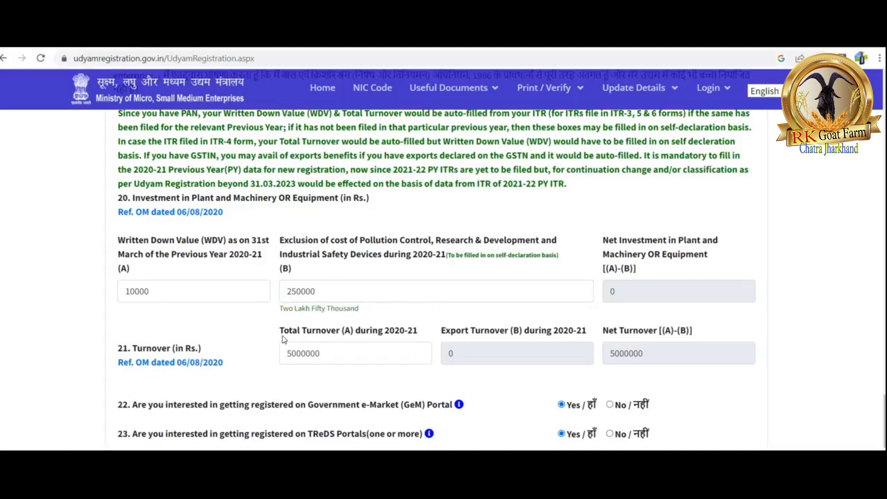
pyautogui.scroll(-8, 283, 339)
pyautogui.scroll(6, 283, 339)
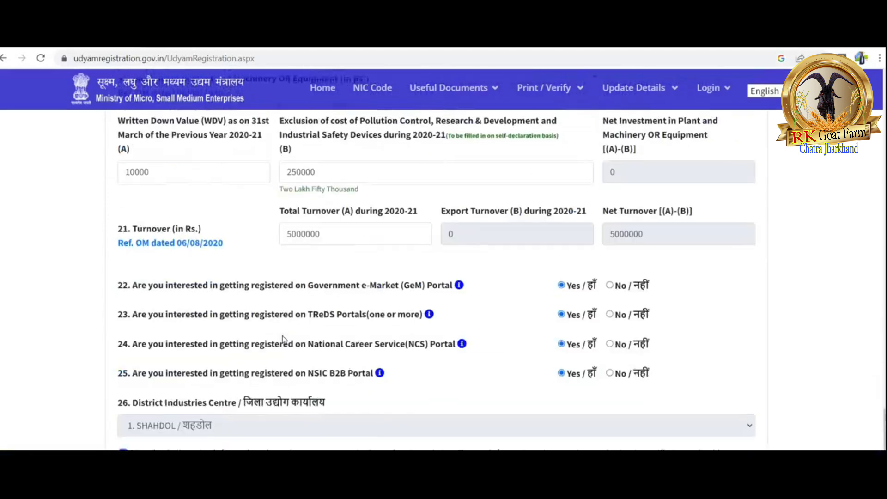
# Add the selected meat-processing NIC activity to the activity table
pyautogui.scroll(8, 283, 339)
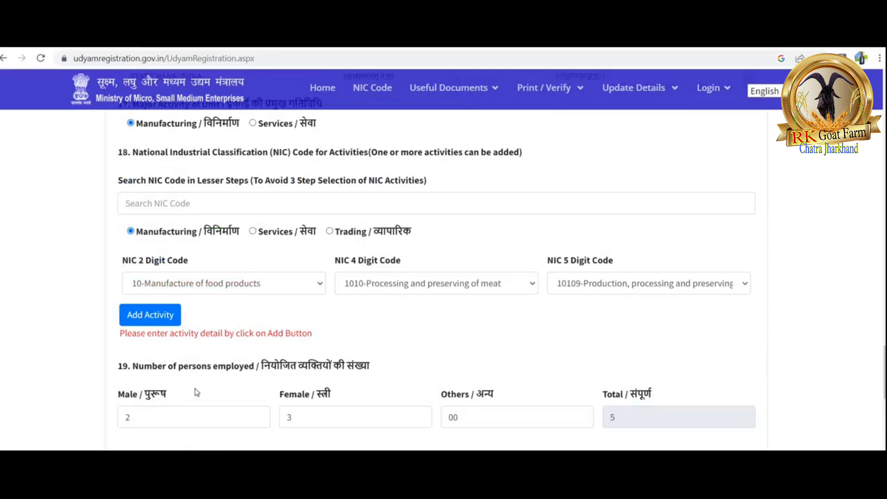
pyautogui.click(158, 315)
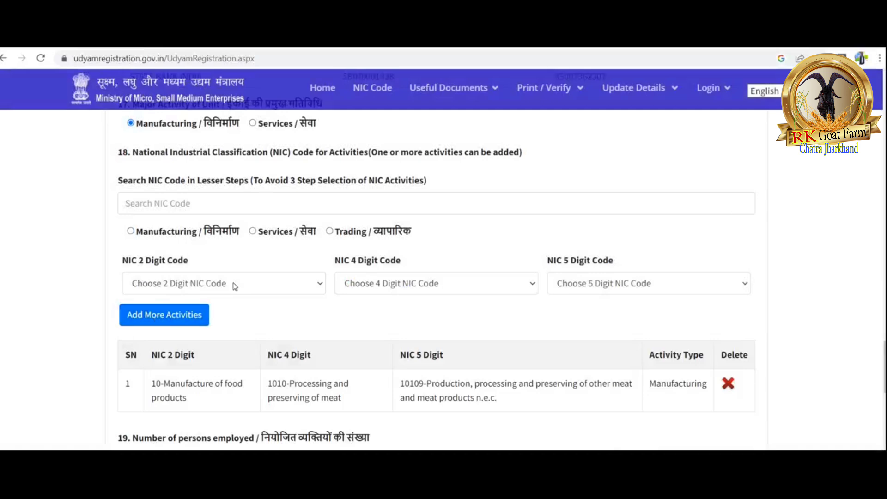
pyautogui.scroll(-3, 234, 285)
pyautogui.scroll(15, 232, 288)
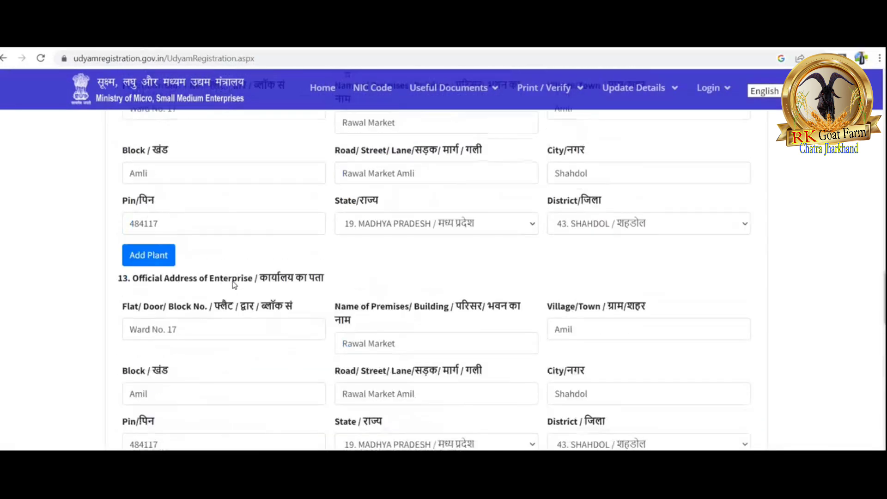
pyautogui.scroll(15, 233, 284)
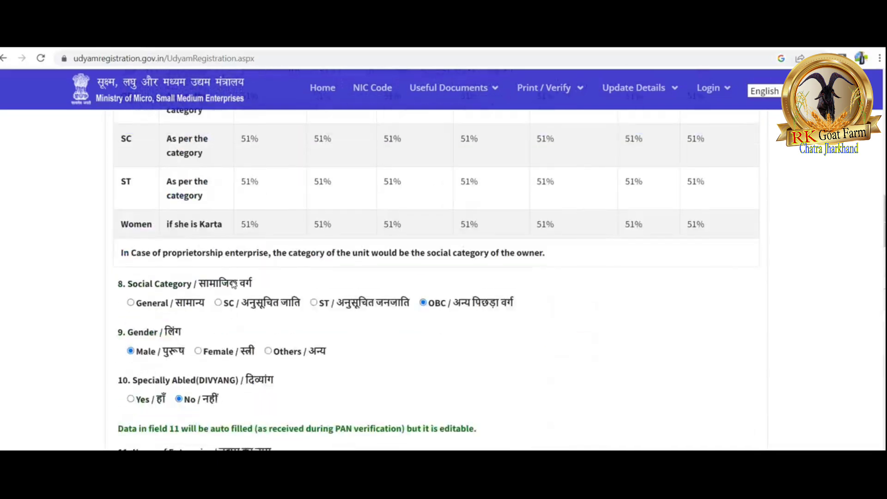
pyautogui.scroll(10, 234, 284)
pyautogui.scroll(-10, 231, 279)
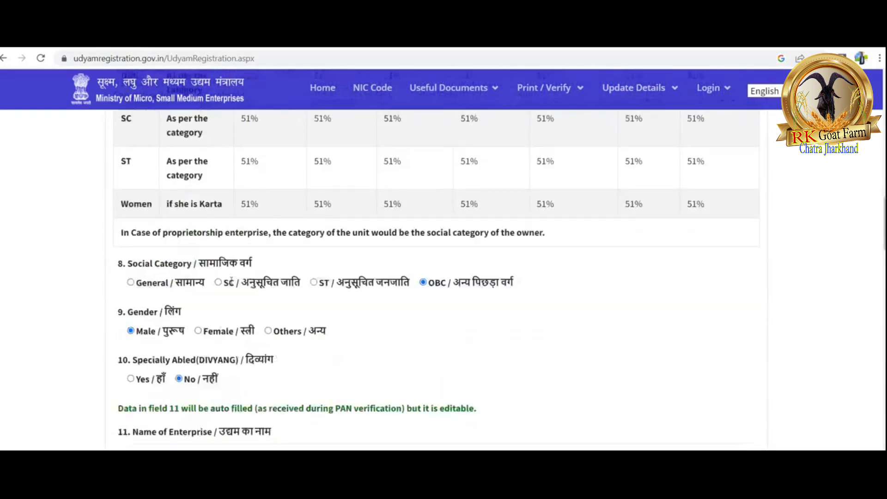
pyautogui.scroll(-20, 231, 280)
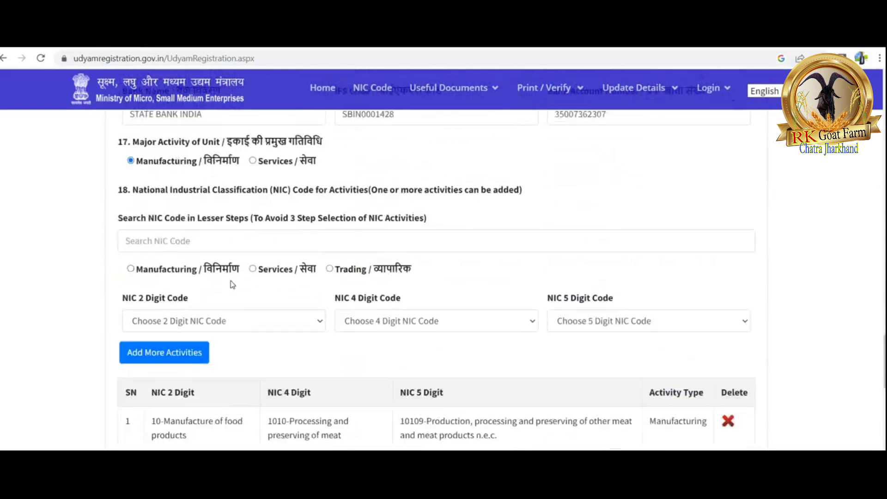
pyautogui.scroll(-14, 233, 285)
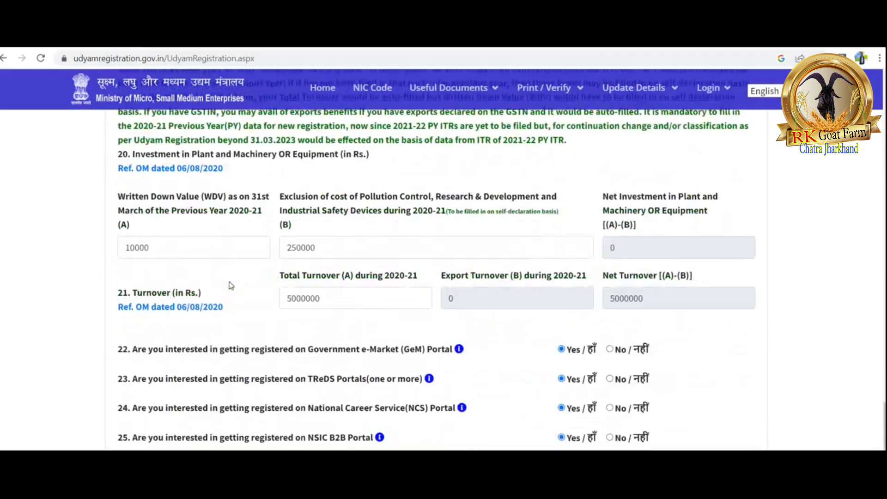
pyautogui.scroll(-8, 229, 283)
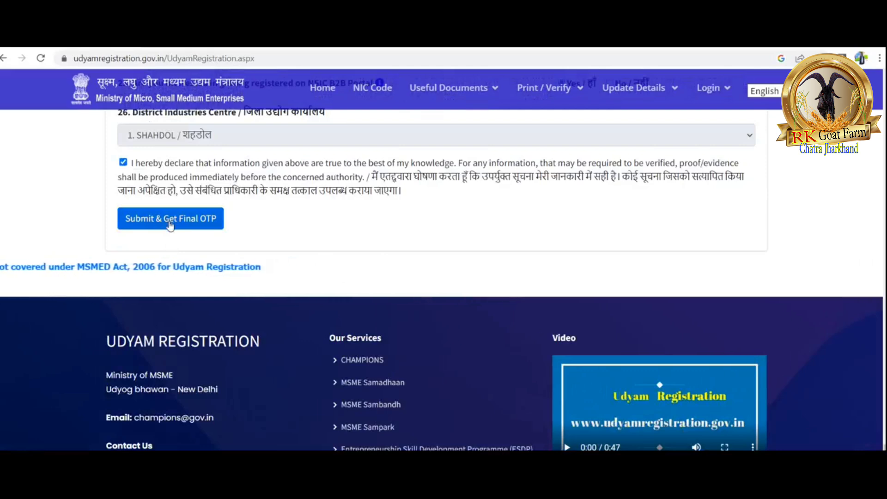
# Add the entered plant location to the section 12 plant list
pyautogui.scroll(3, 173, 278)
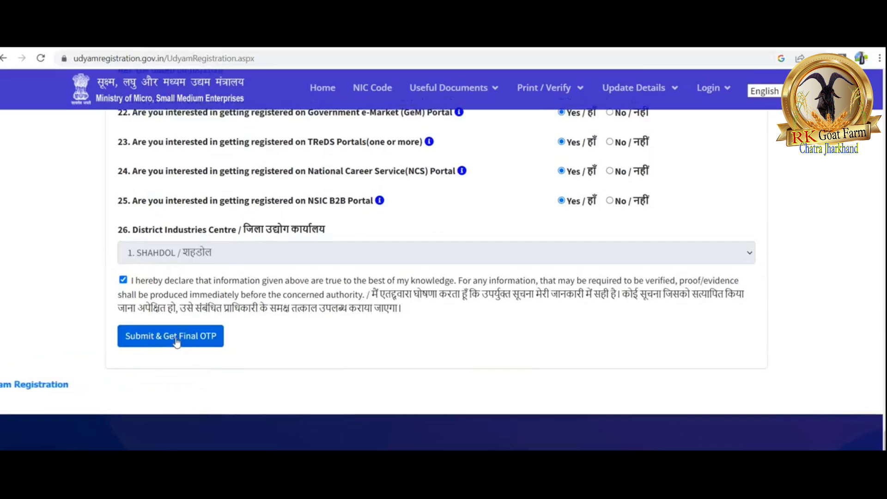
pyautogui.scroll(3, 176, 342)
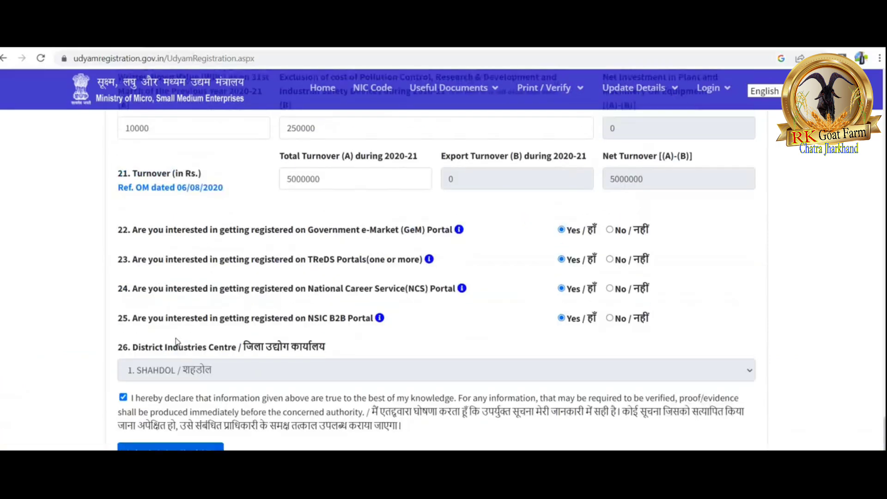
pyautogui.scroll(3, 176, 342)
pyautogui.scroll(14, 176, 342)
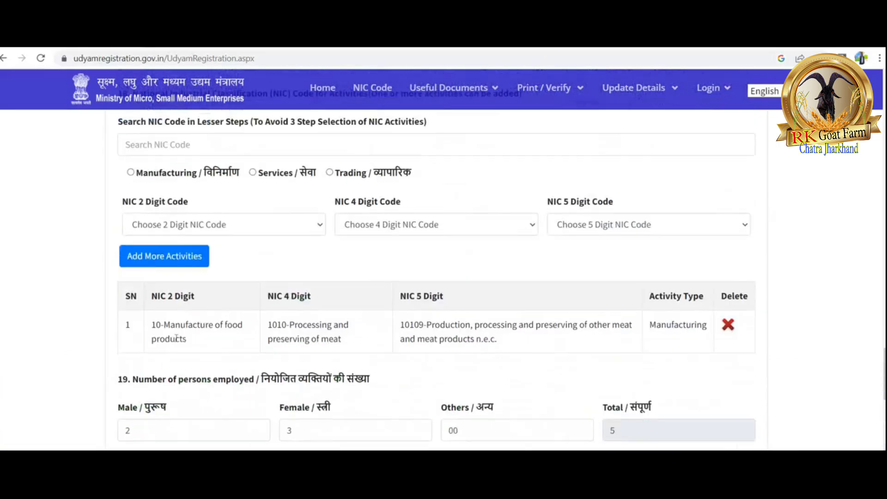
pyautogui.scroll(4, 176, 342)
pyautogui.scroll(14, 176, 338)
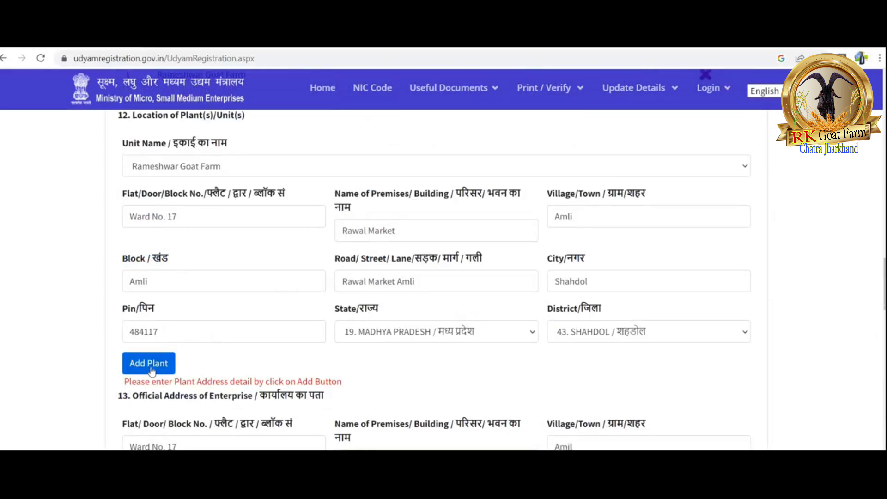
pyautogui.click(151, 369)
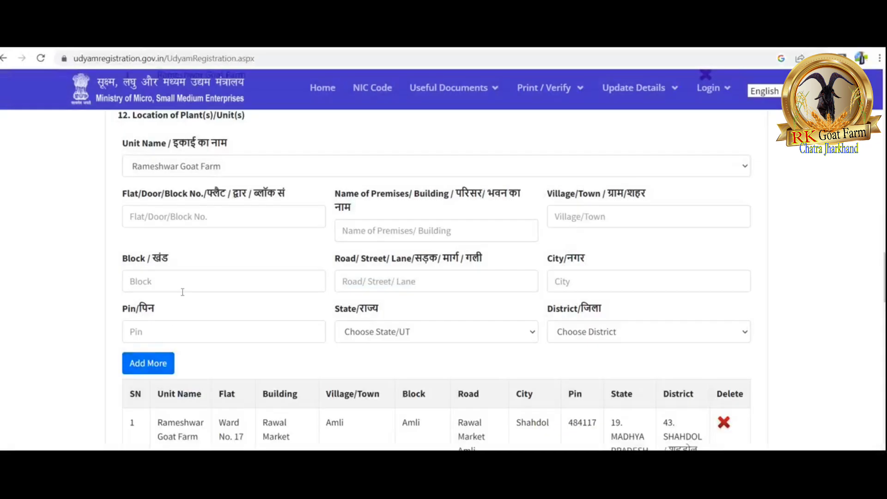
pyautogui.scroll(3, 182, 293)
pyautogui.scroll(-15, 182, 295)
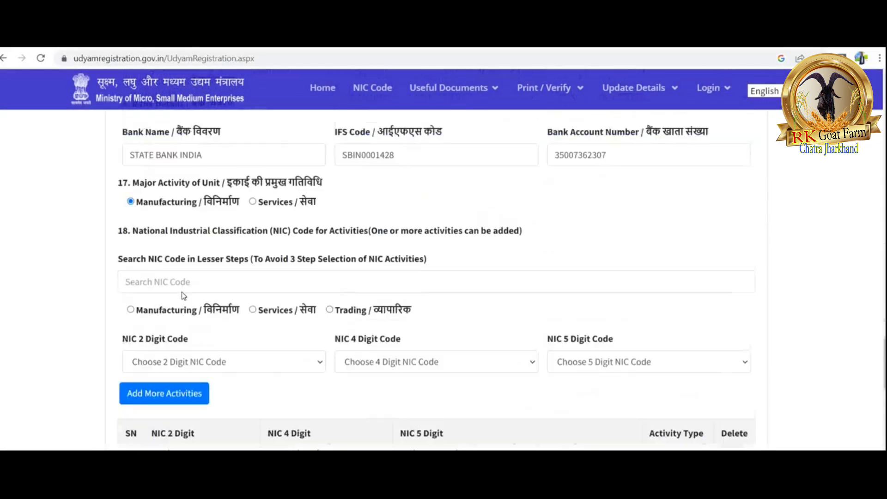
pyautogui.scroll(-10, 182, 296)
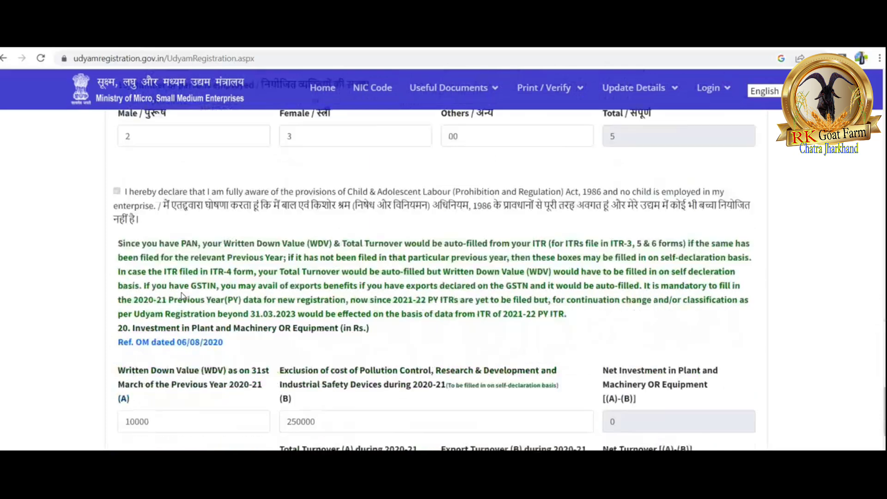
pyautogui.scroll(-5, 182, 294)
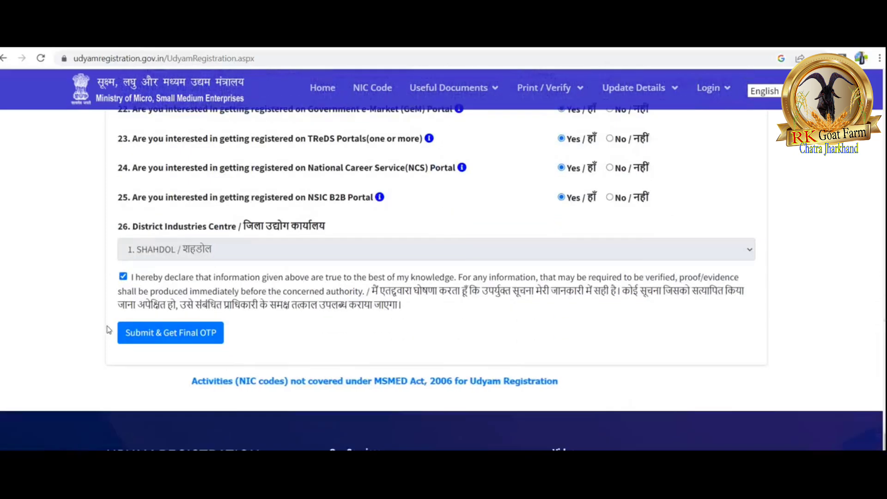
# Submit the form, confirm the data is correct, and enter the received OTP
pyautogui.click(158, 337)
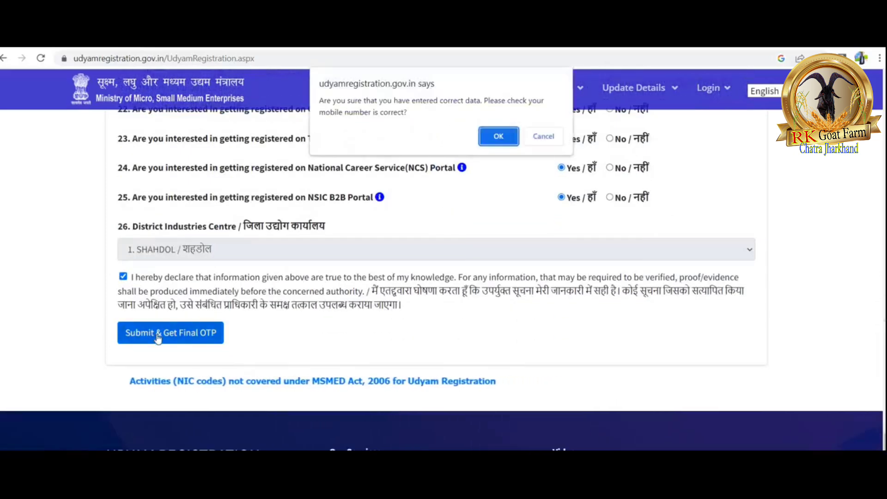
pyautogui.click(493, 139)
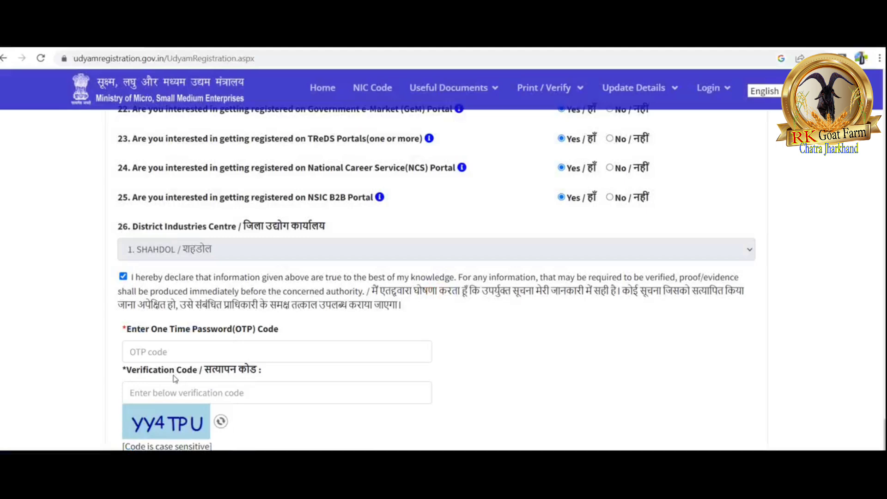
pyautogui.click(161, 349)
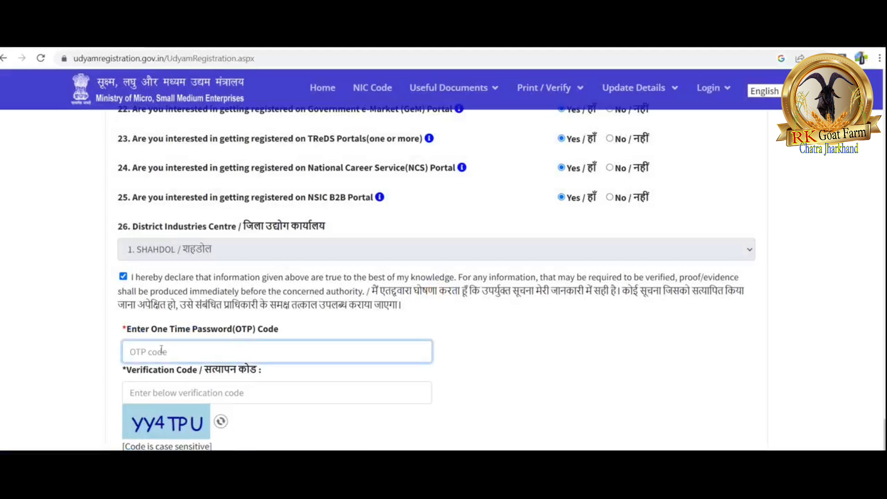
pyautogui.scroll(-1, 161, 393)
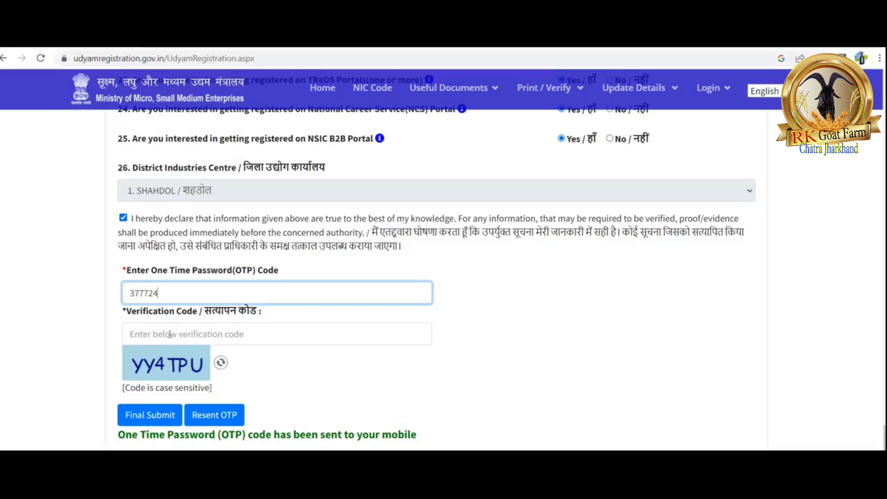
# Fill in the image verification code and make the final submission
pyautogui.click(170, 334)
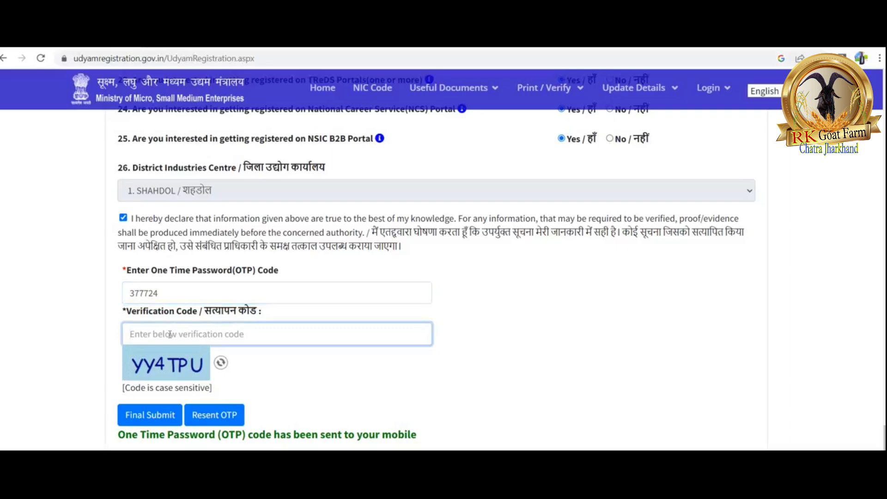
pyautogui.write('YY')
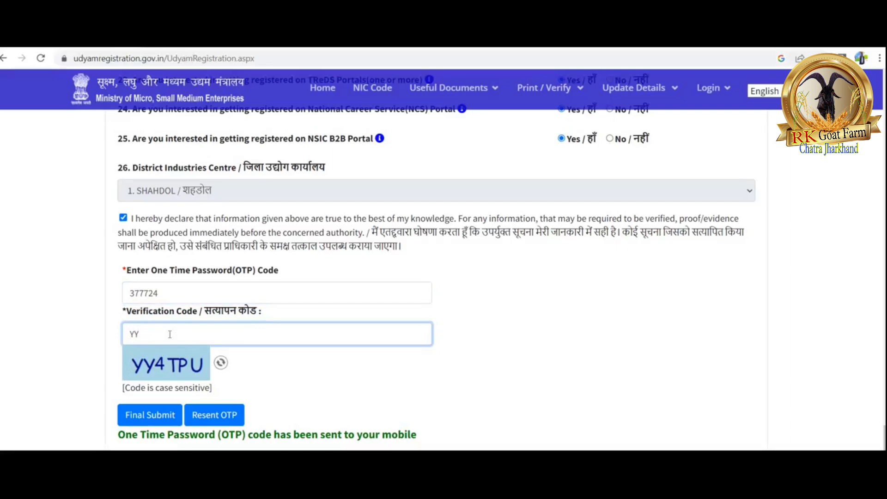
pyautogui.write('4TPU')
pyautogui.click(151, 417)
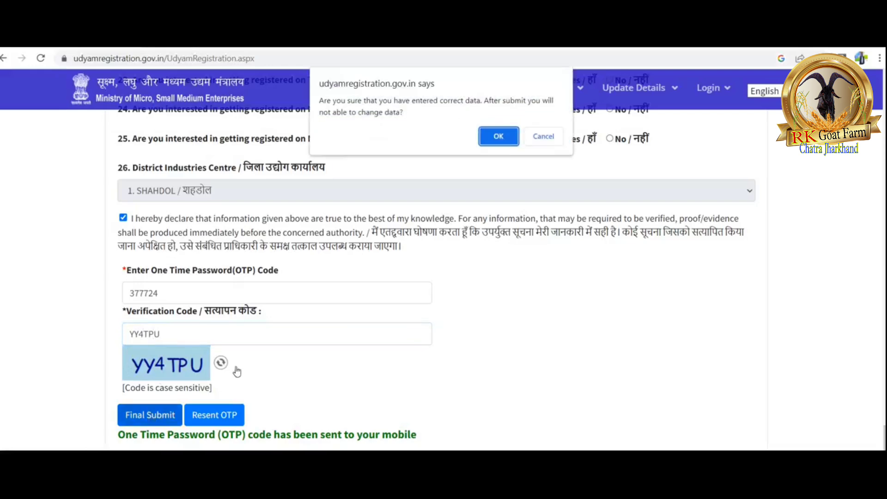
# Confirm the data and dismiss the success alert to reach the thank-you page
pyautogui.click(496, 137)
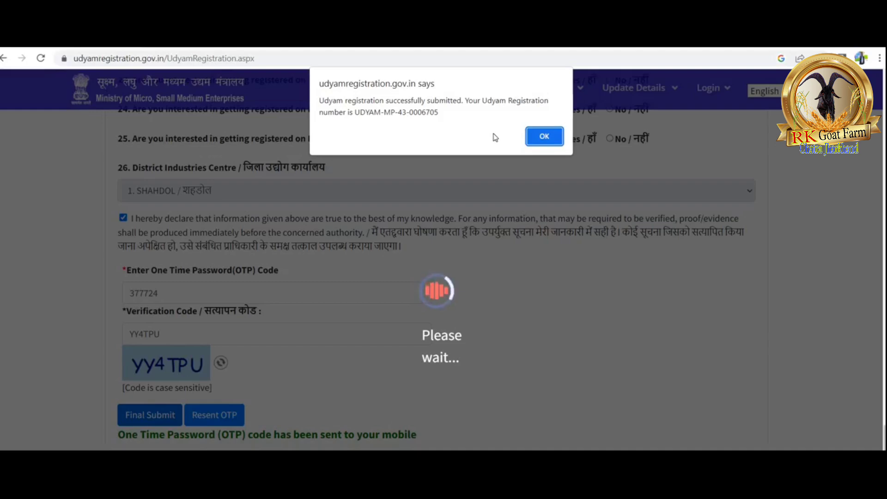
pyautogui.click(543, 135)
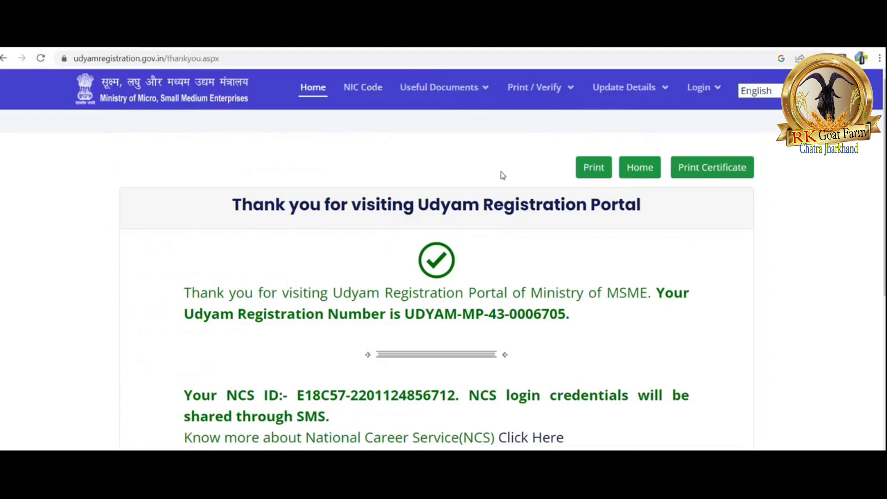
# Bring up the thank-you page's print preview, then switch to a new browser tab
pyautogui.scroll(-1, 501, 176)
pyautogui.scroll(1, 497, 256)
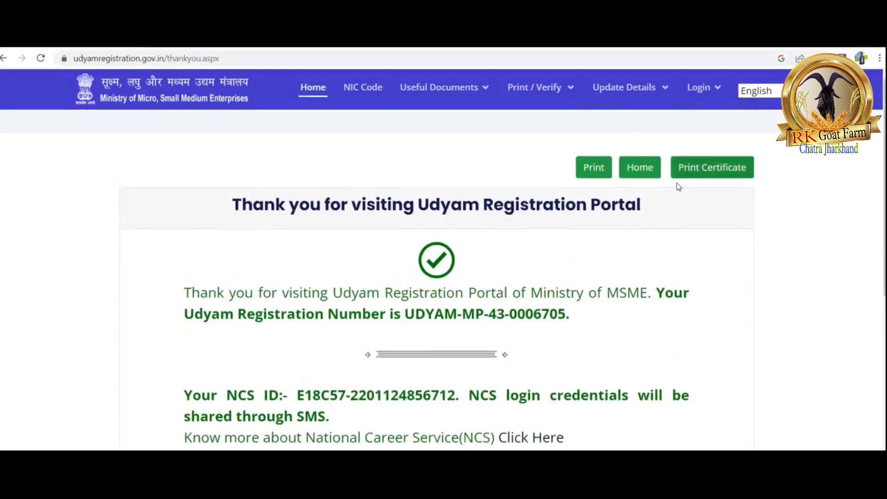
pyautogui.click(601, 177)
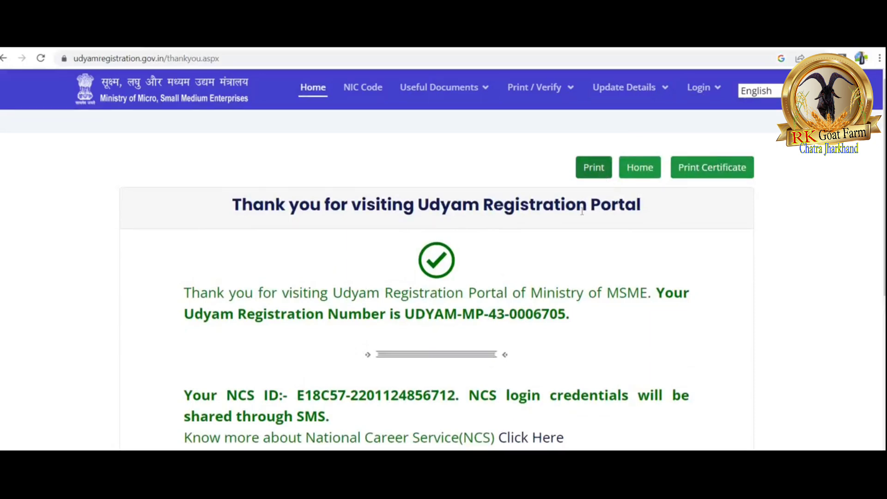
pyautogui.click(594, 170)
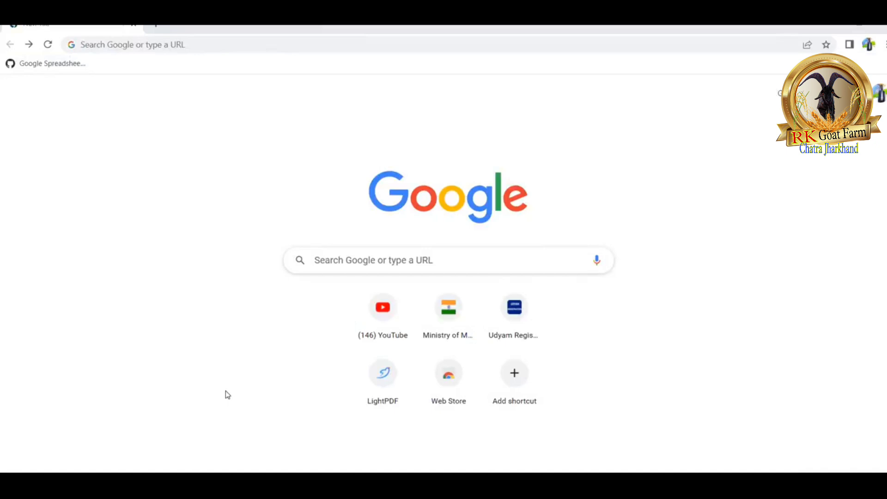
# Search Google for 'udyog aadhaar registration.gov.in' and open the Udyam portal's Print / Verify menu
pyautogui.click(330, 261)
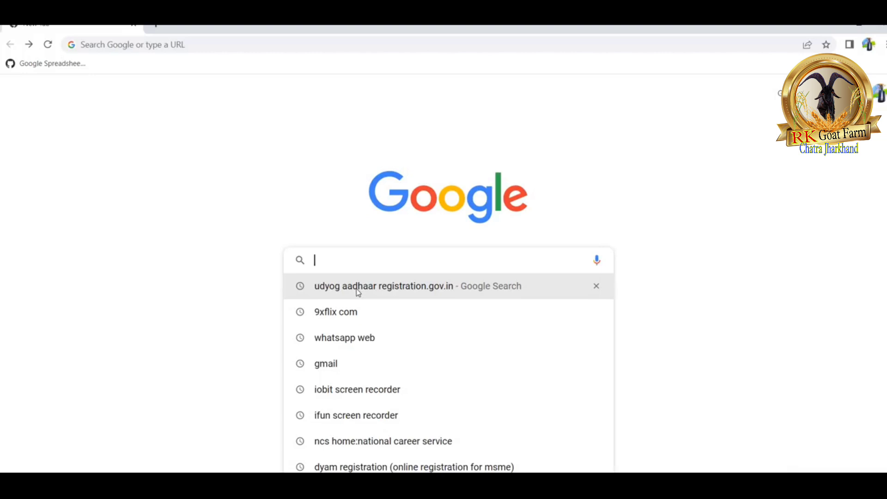
pyautogui.click(357, 290)
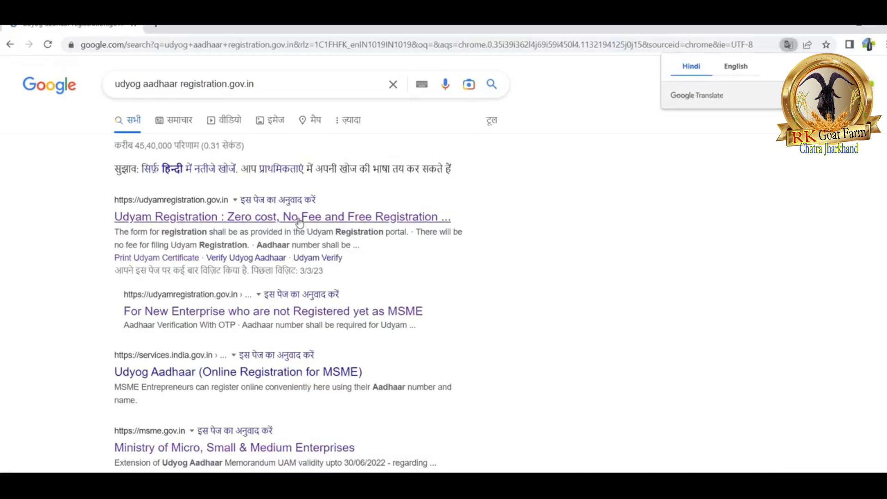
pyautogui.click(299, 217)
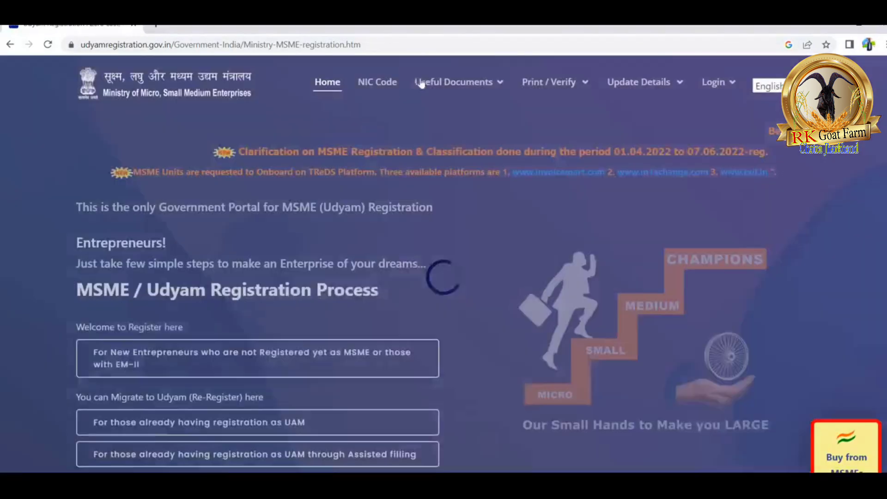
pyautogui.moveTo(534, 86)
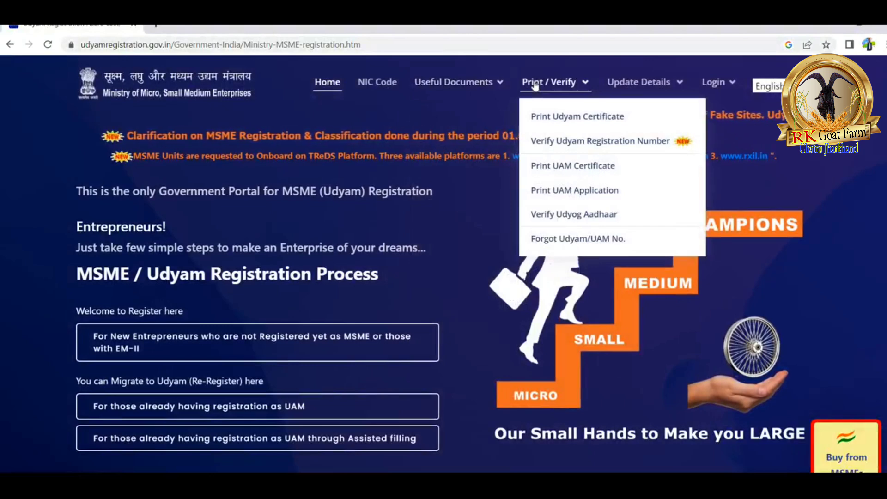
# On the Print Udyam Certificate login, enter the registration number and registered mobile, choosing OTP on Mobile
pyautogui.click(549, 119)
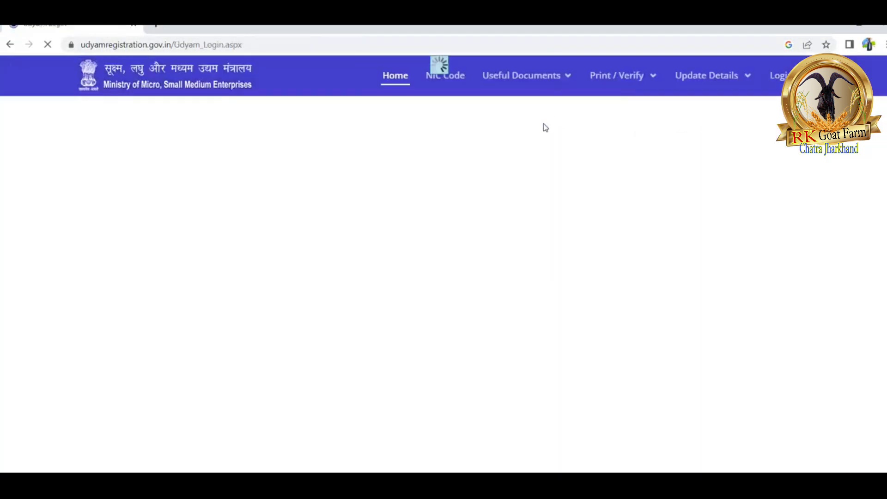
pyautogui.click(207, 229)
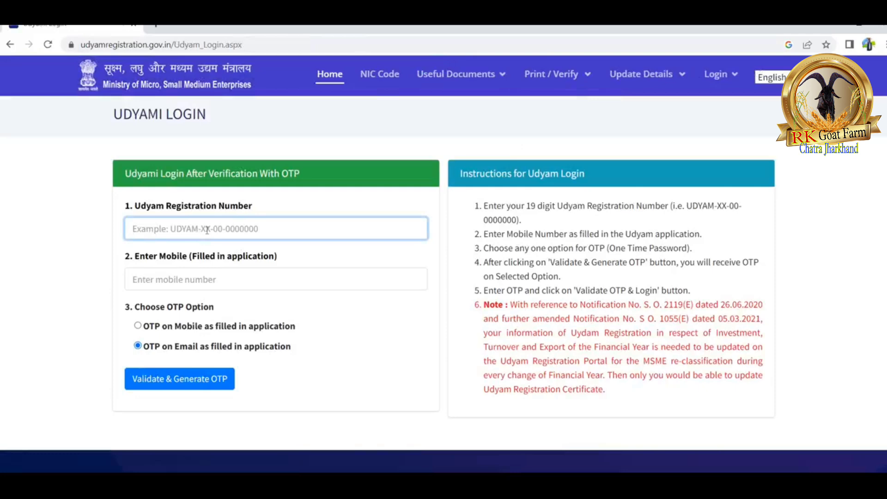
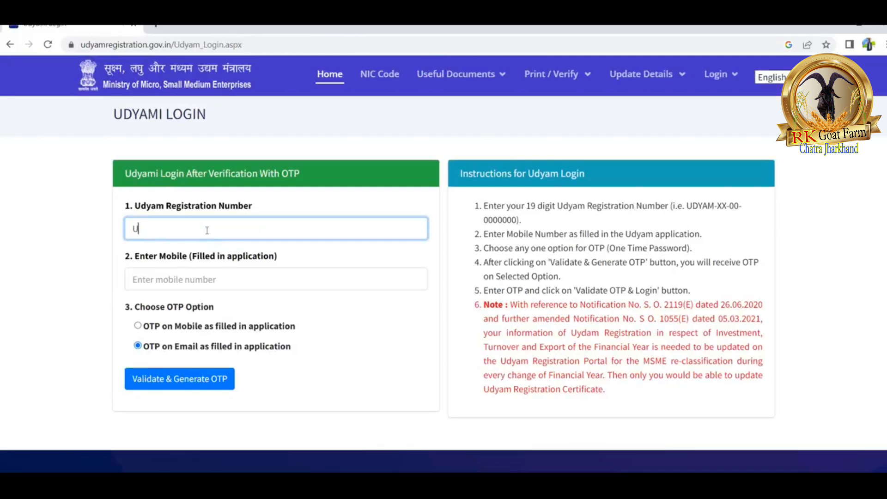
pyautogui.click(223, 281)
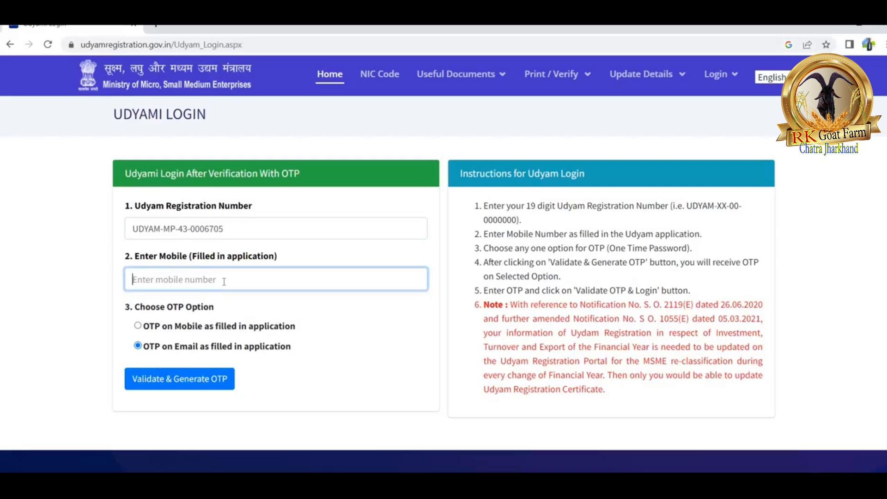
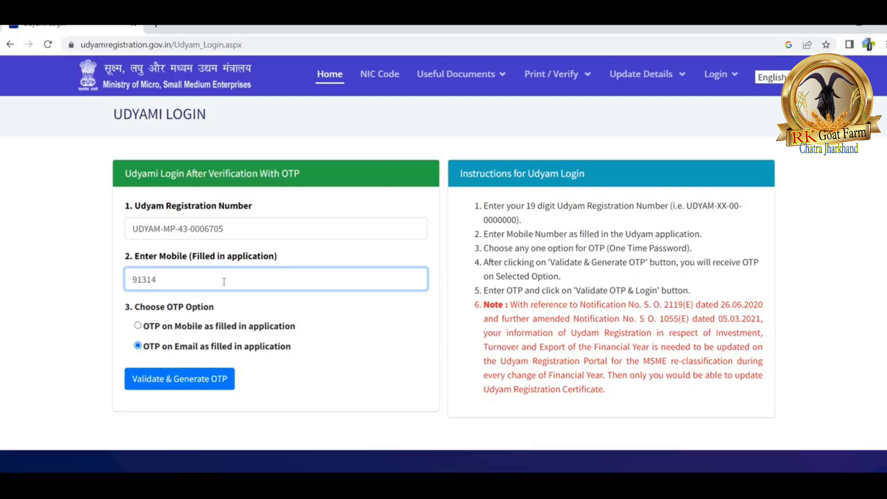
pyautogui.click(138, 326)
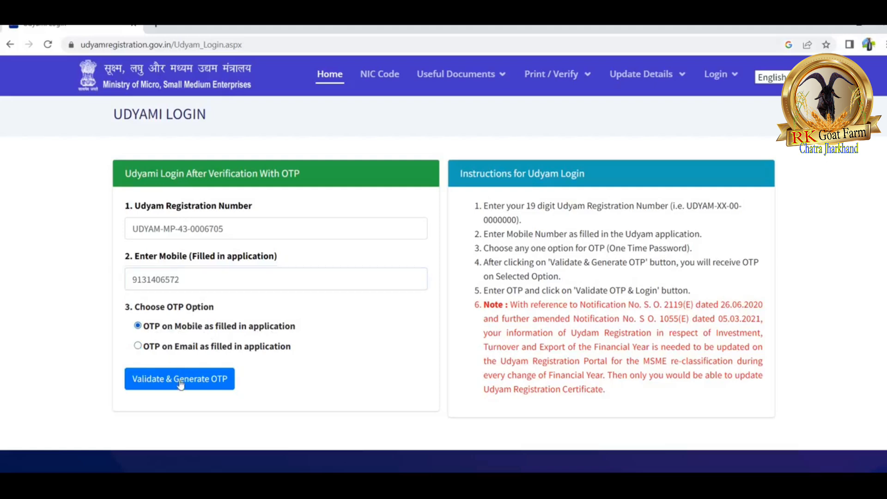
# Request a login OTP and enter the code received on the mobile
pyautogui.click(181, 384)
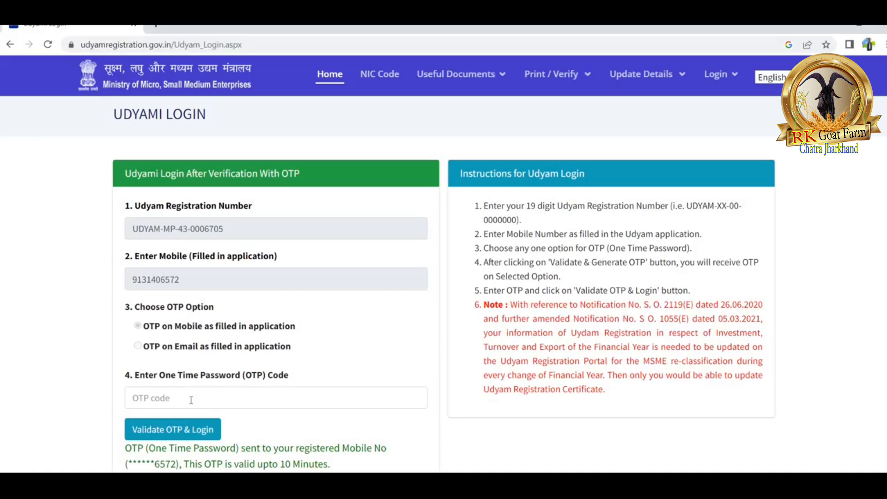
pyautogui.click(153, 400)
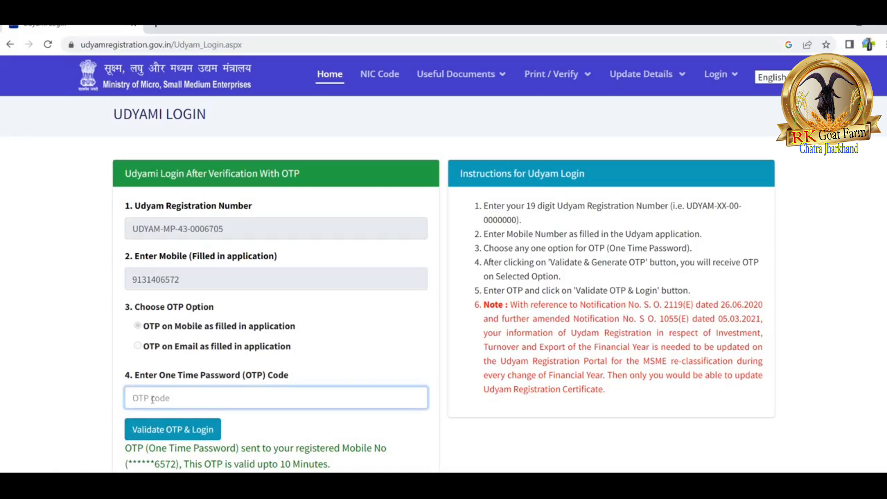
# Log in with the OTP and review the dashboard's registration, bank and investment details
pyautogui.click(164, 431)
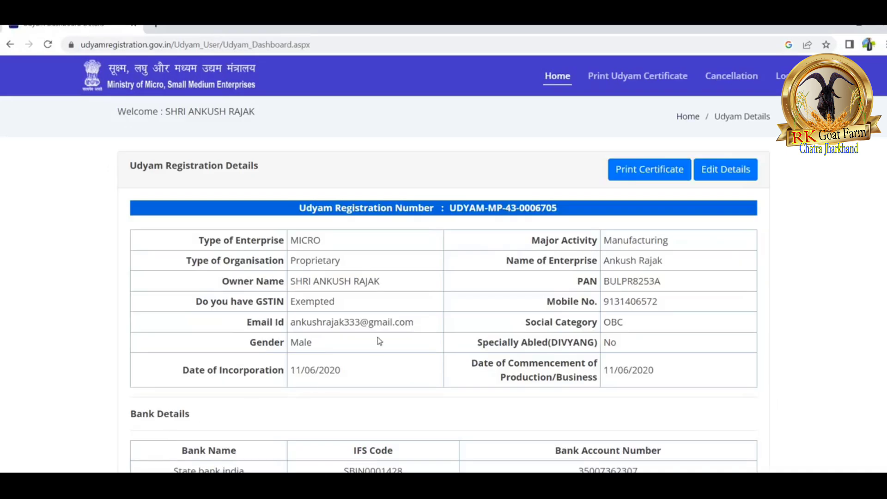
pyautogui.scroll(-3, 379, 340)
pyautogui.scroll(3, 380, 341)
pyautogui.scroll(-15, 425, 253)
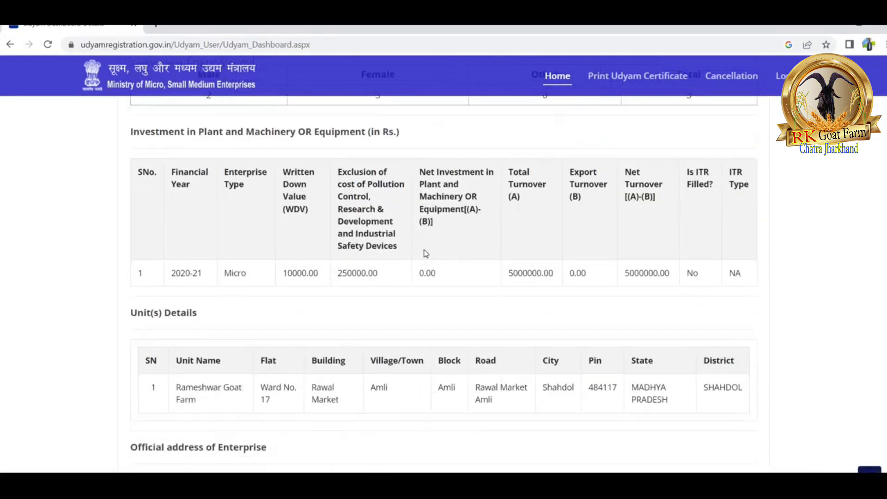
pyautogui.scroll(15, 423, 253)
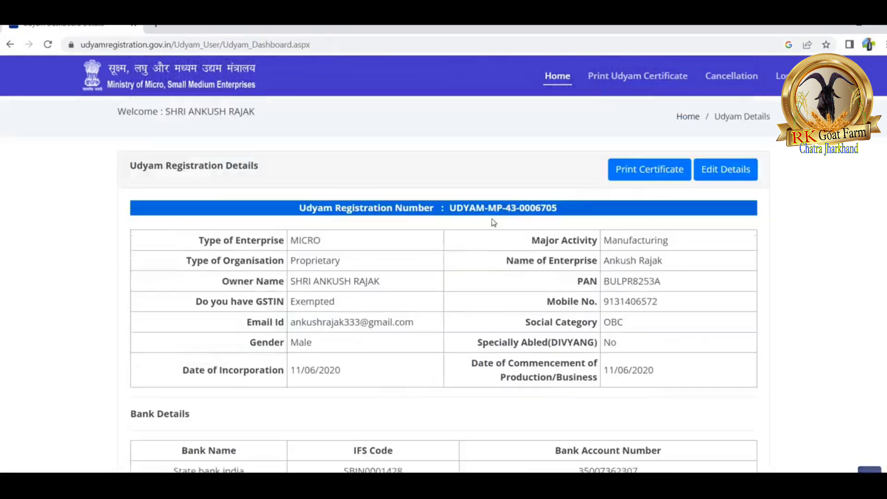
# Display the Udyam Registration Certificate, look it over, and bring up its print dialog
pyautogui.click(650, 176)
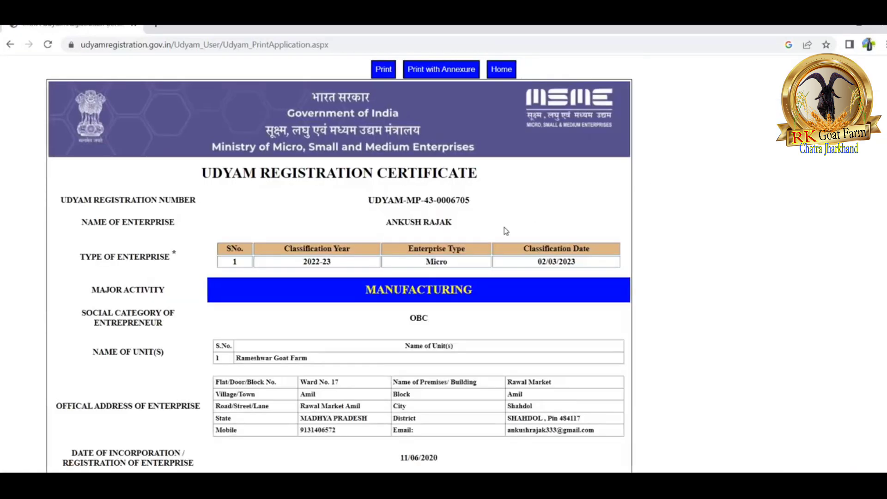
pyautogui.scroll(-5, 506, 231)
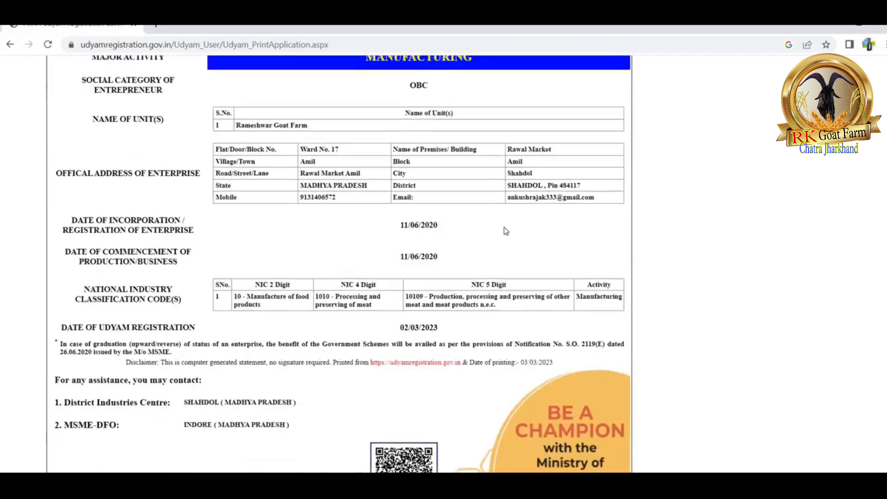
pyautogui.scroll(2, 506, 231)
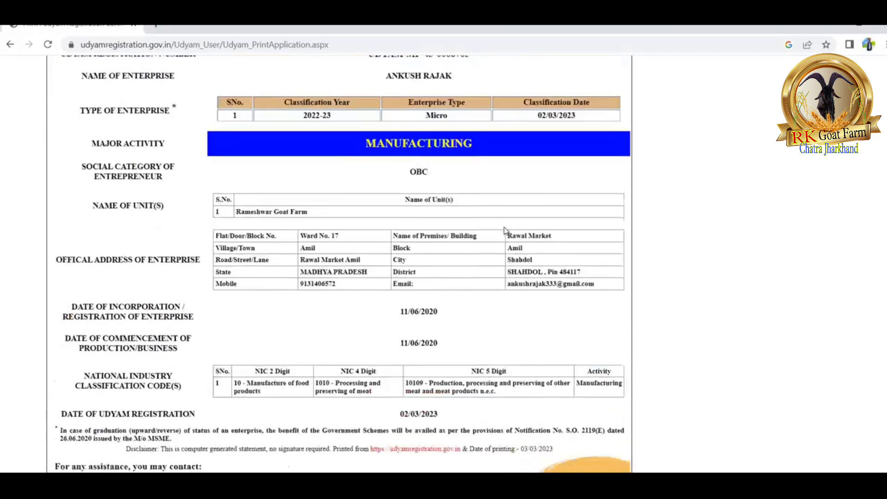
pyautogui.scroll(-2, 505, 231)
pyautogui.scroll(5, 506, 231)
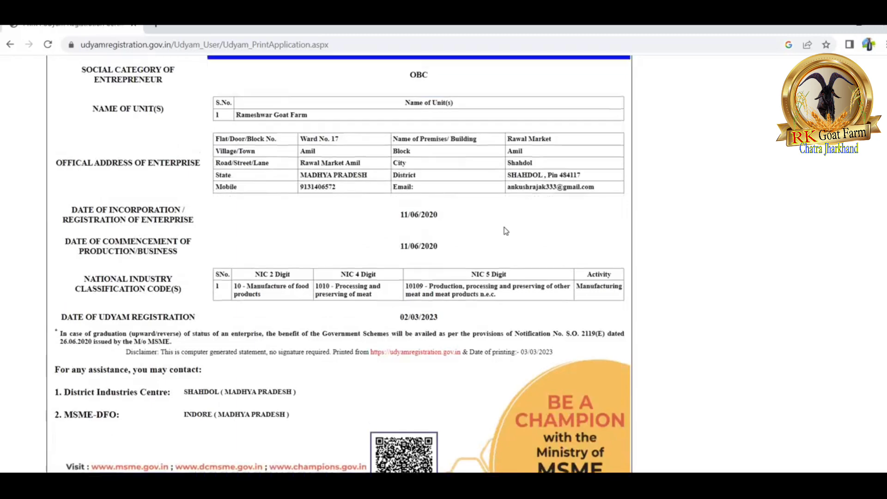
pyautogui.scroll(-5, 506, 231)
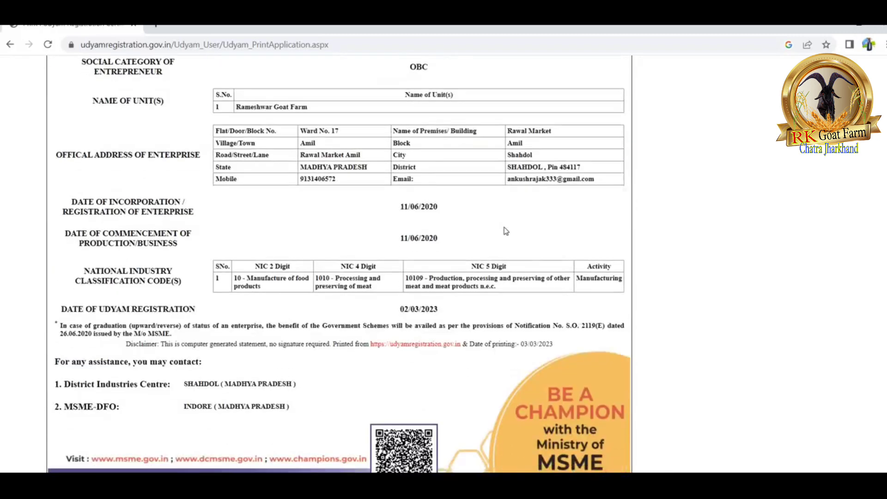
pyautogui.scroll(6, 505, 231)
pyautogui.scroll(-6, 506, 231)
pyautogui.scroll(6, 506, 230)
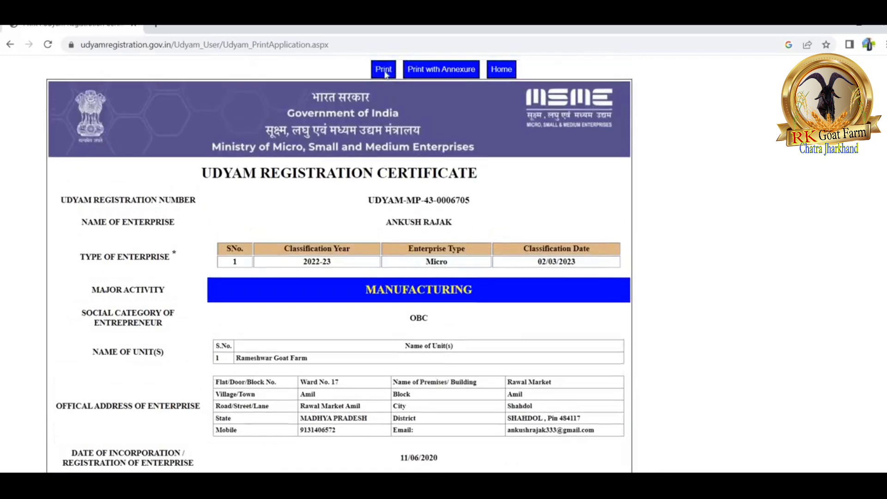
pyautogui.click(385, 74)
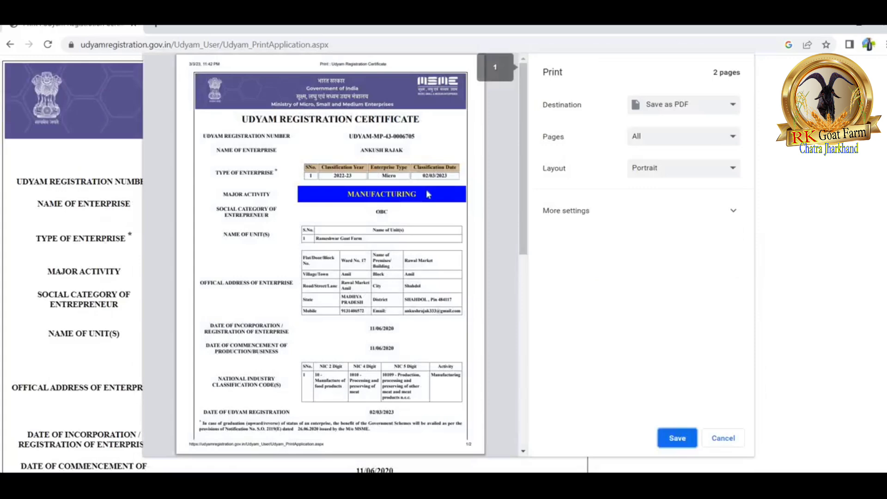
# Print the two-page certificate with Pages checked and Save as PDF as destination, then save
pyautogui.scroll(-5, 426, 190)
pyautogui.scroll(-2, 425, 190)
pyautogui.scroll(6, 434, 189)
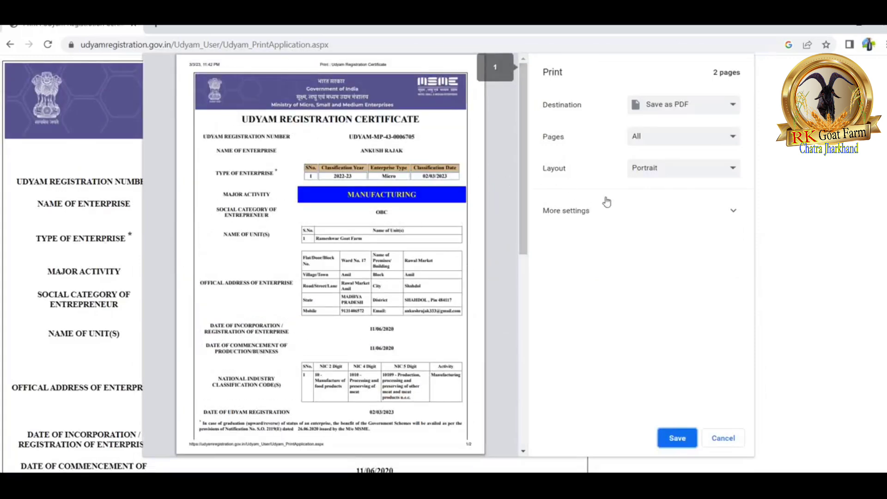
pyautogui.click(734, 141)
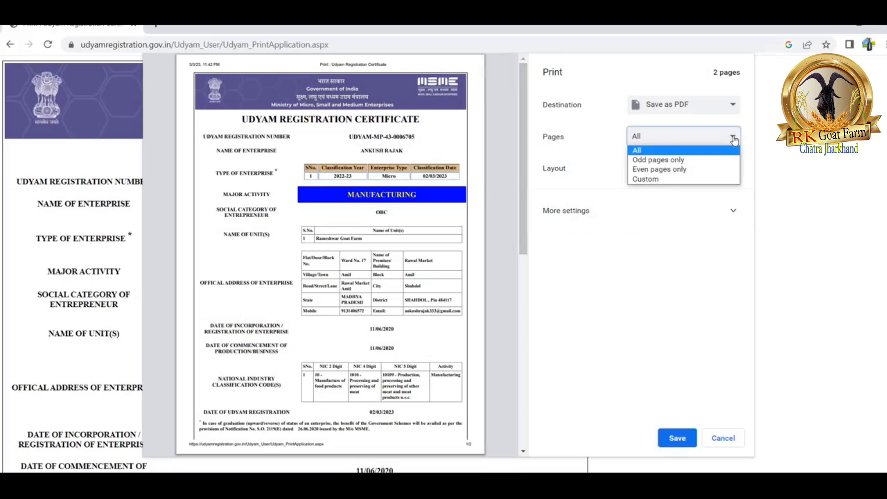
pyautogui.click(733, 109)
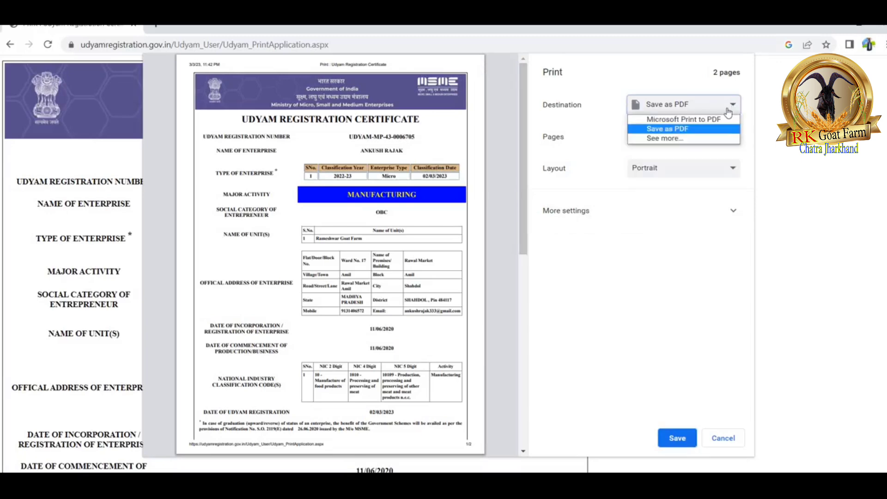
pyautogui.click(706, 130)
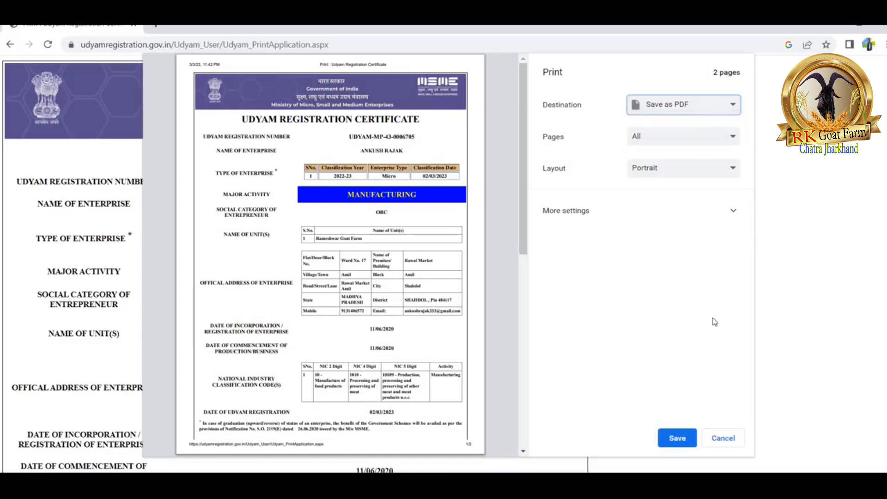
pyautogui.click(677, 441)
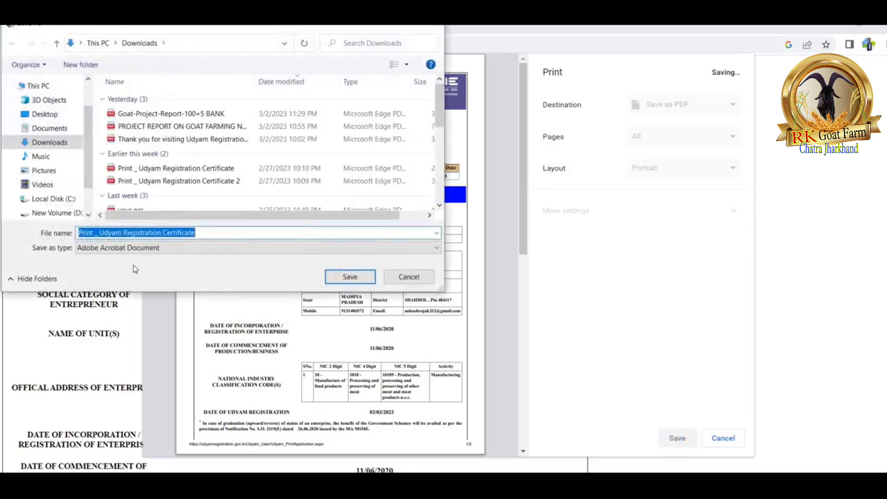
# Save the PDF as 'Print _ Udyam Registration Certificate 2', replacing the existing file
pyautogui.click(213, 230)
pyautogui.write('2')
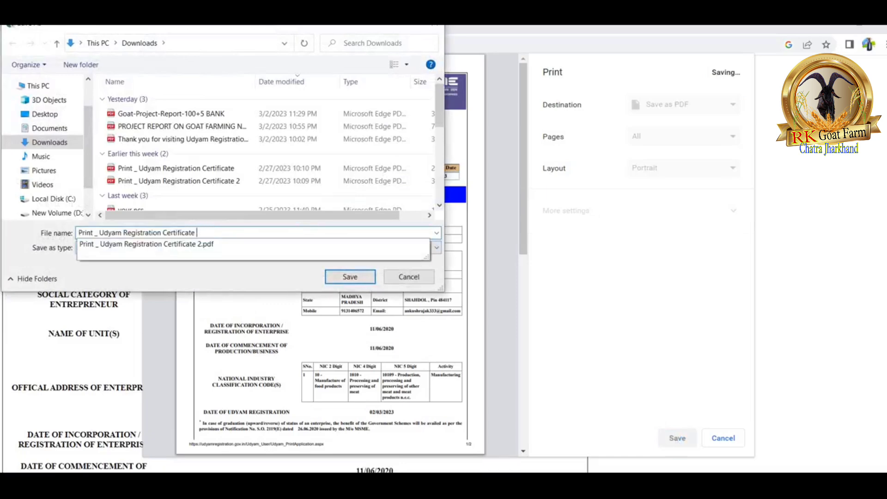
pyautogui.click(362, 277)
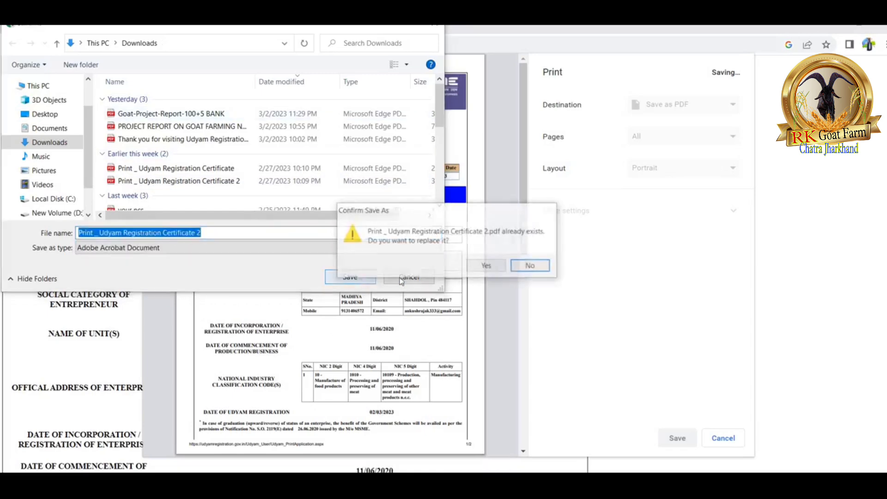
pyautogui.click(486, 266)
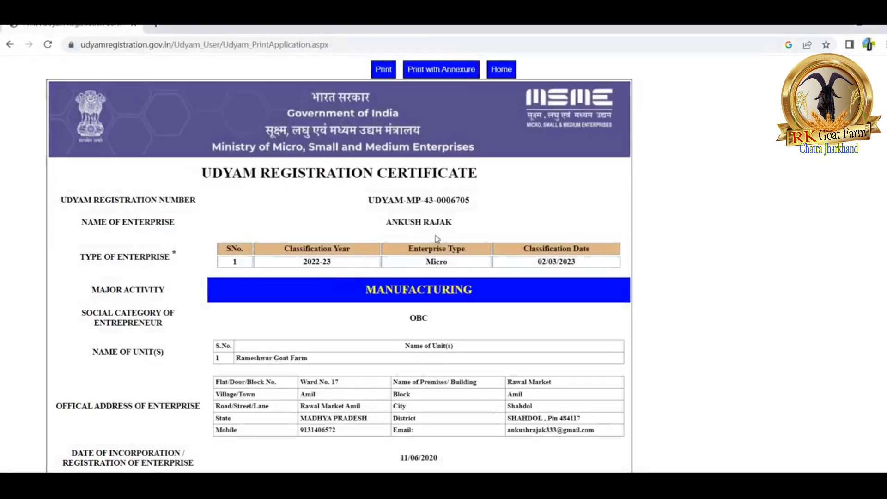
pyautogui.scroll(-4, 439, 229)
pyautogui.scroll(-2, 439, 229)
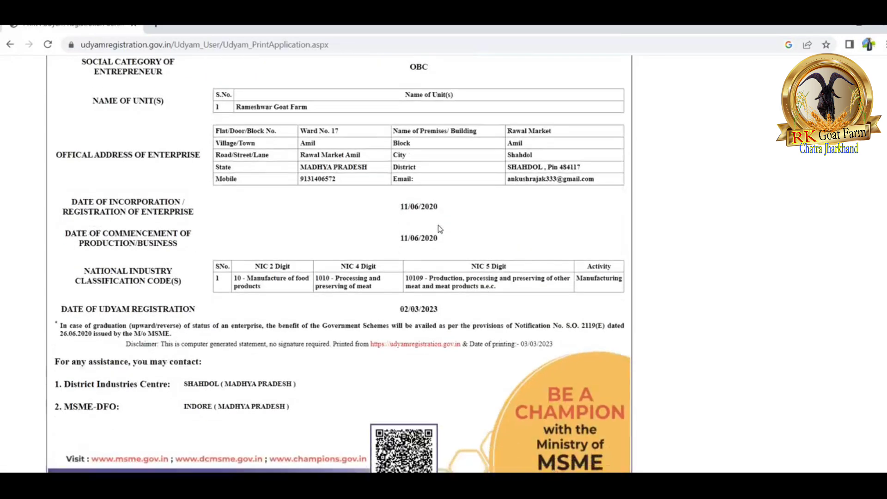
pyautogui.scroll(6, 439, 229)
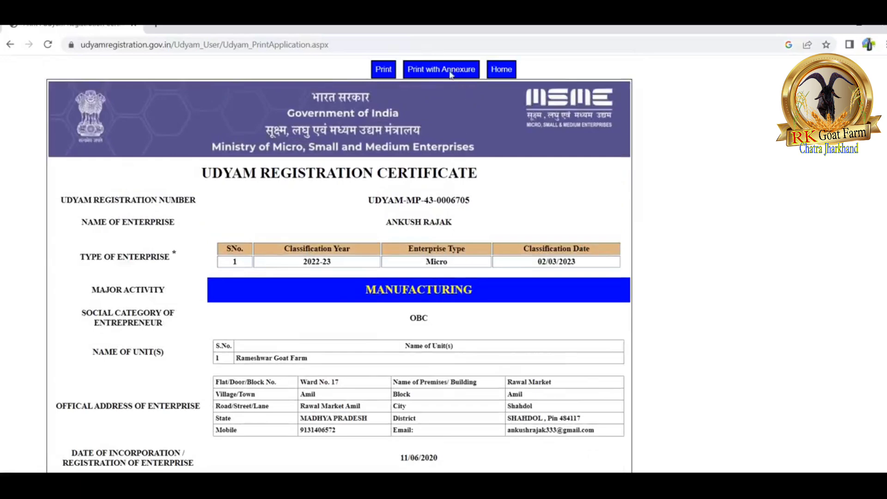
# Print the certificate with annexure, review the four-page preview, and save it as PDF
pyautogui.click(451, 73)
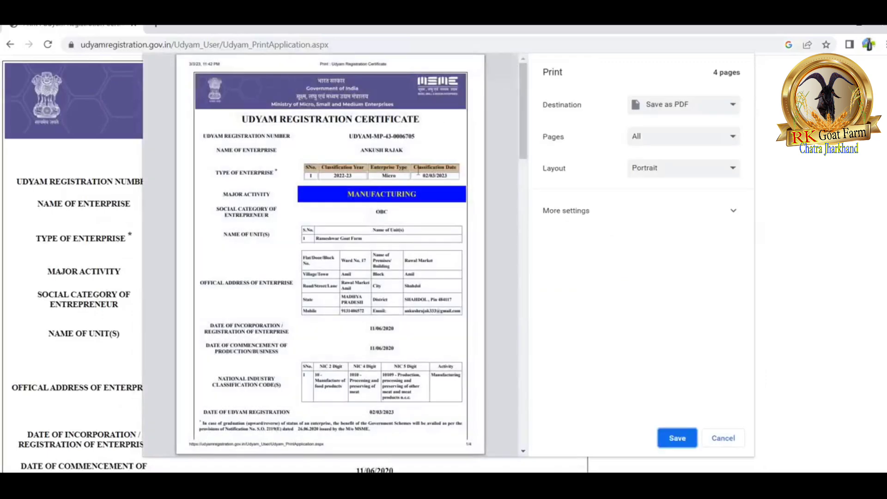
pyautogui.scroll(-10, 418, 171)
pyautogui.scroll(-15, 418, 171)
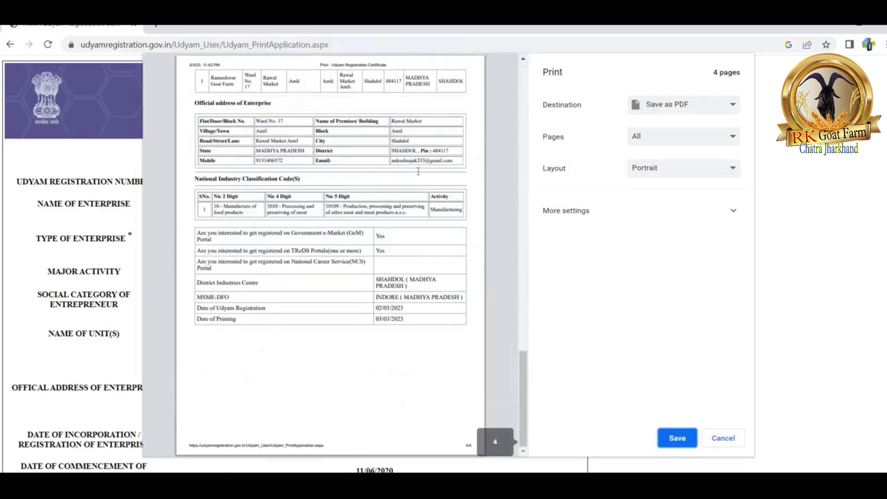
pyautogui.scroll(15, 418, 171)
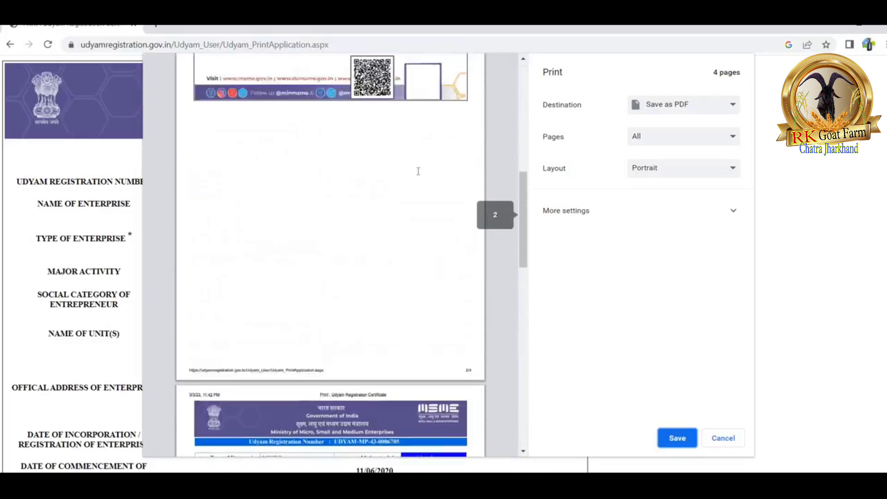
pyautogui.scroll(8, 418, 171)
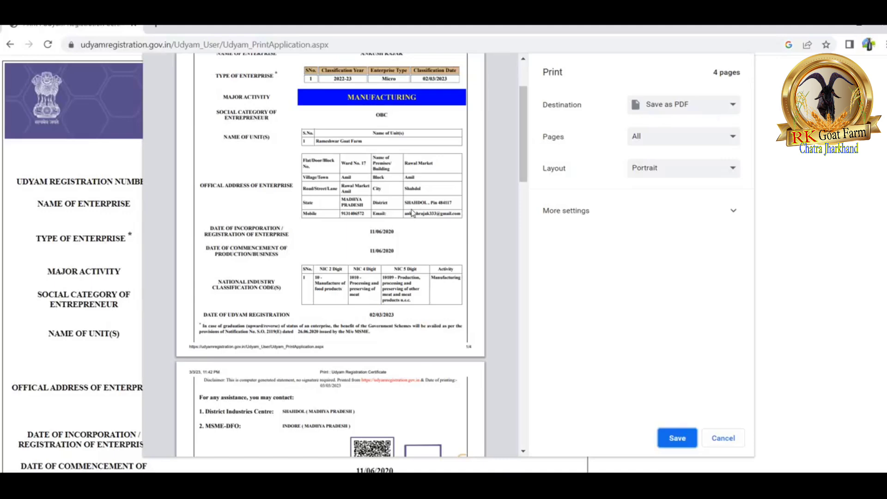
pyautogui.scroll(2, 412, 213)
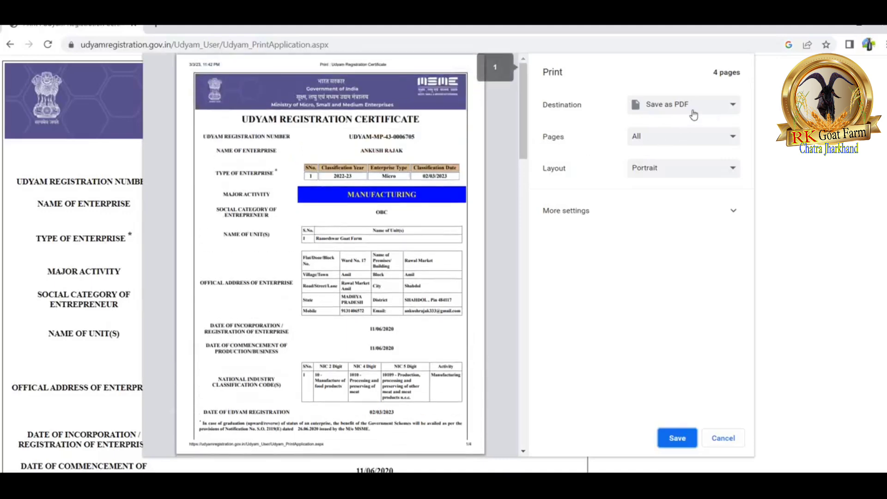
pyautogui.click(677, 438)
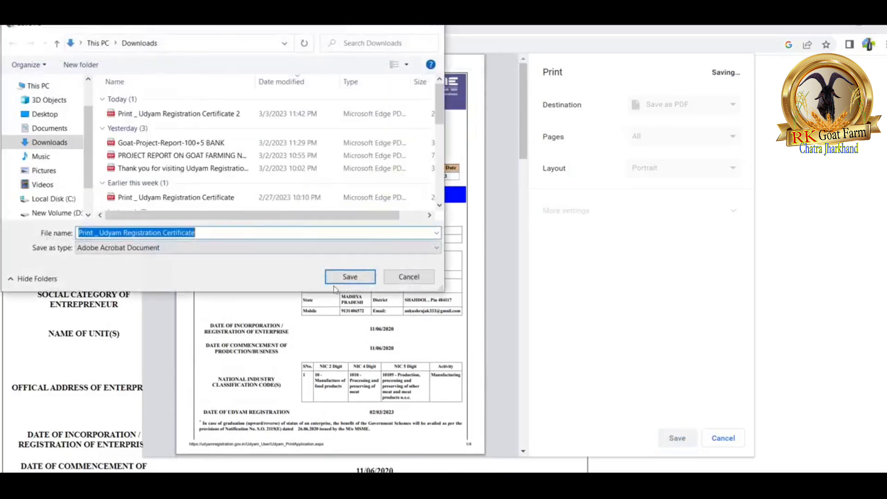
# Save the four-page annexure PDF as 'Print _ Udyam Registration Certificate 2', overwriting the earlier file
pyautogui.click(217, 232)
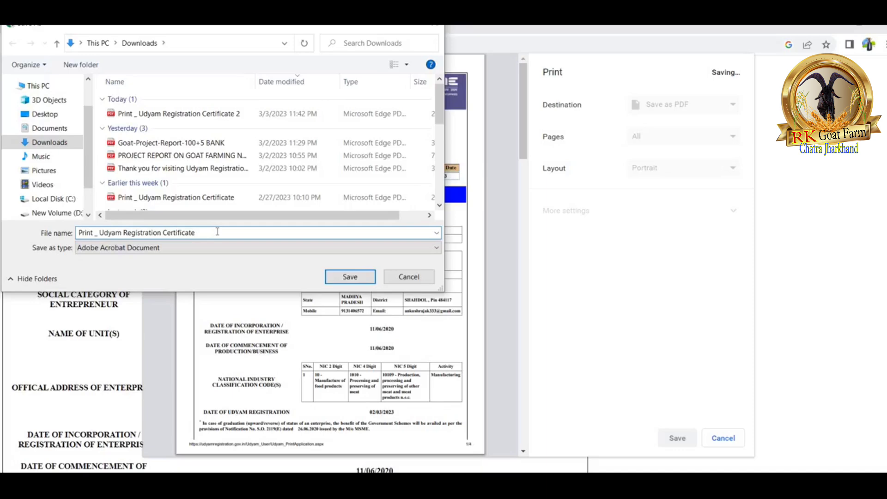
pyautogui.write('2')
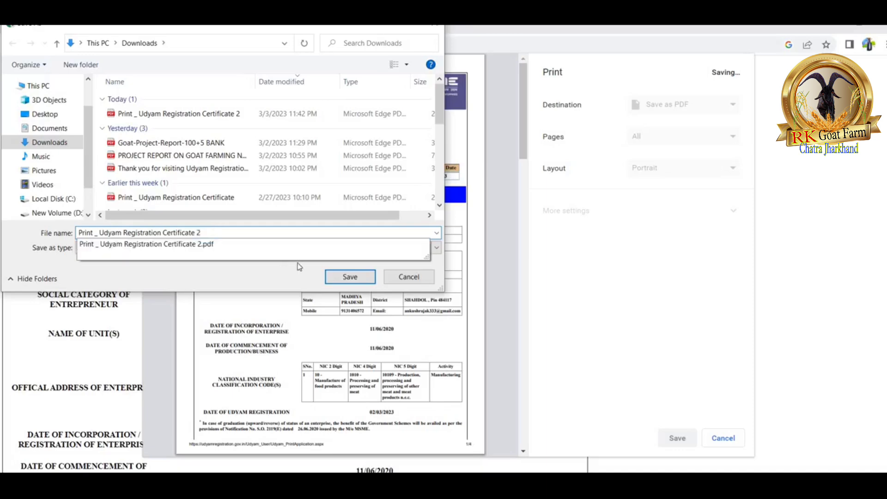
pyautogui.click(360, 278)
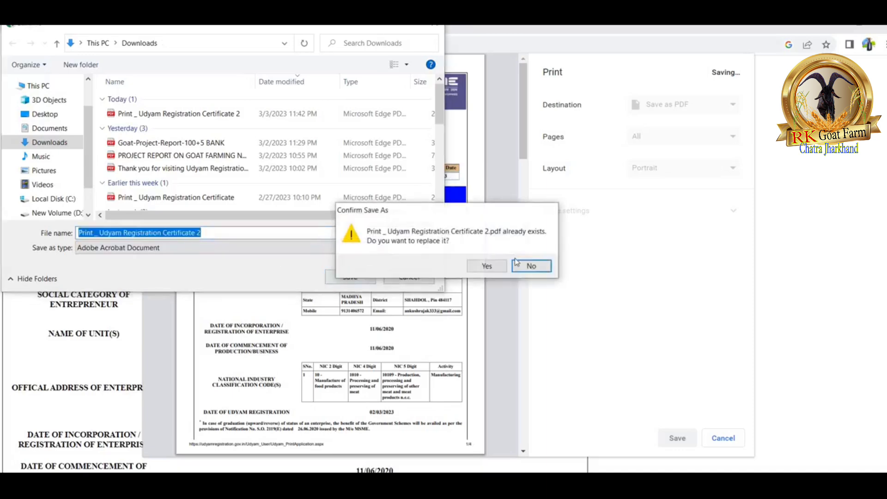
pyautogui.click(486, 266)
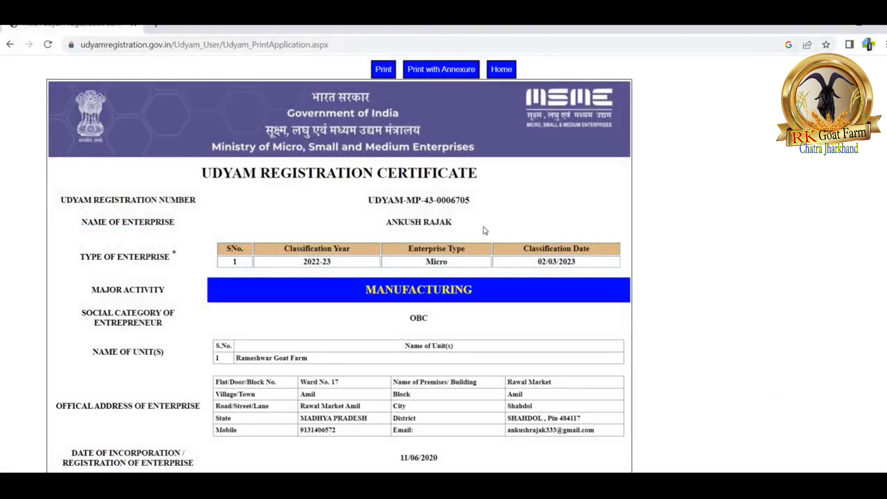
pyautogui.scroll(-5, 483, 226)
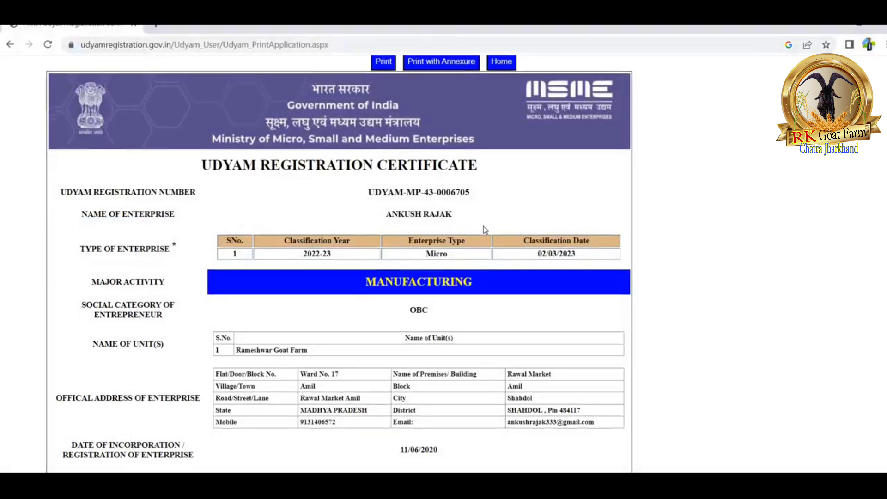
pyautogui.scroll(5, 482, 228)
pyautogui.scroll(1, 482, 232)
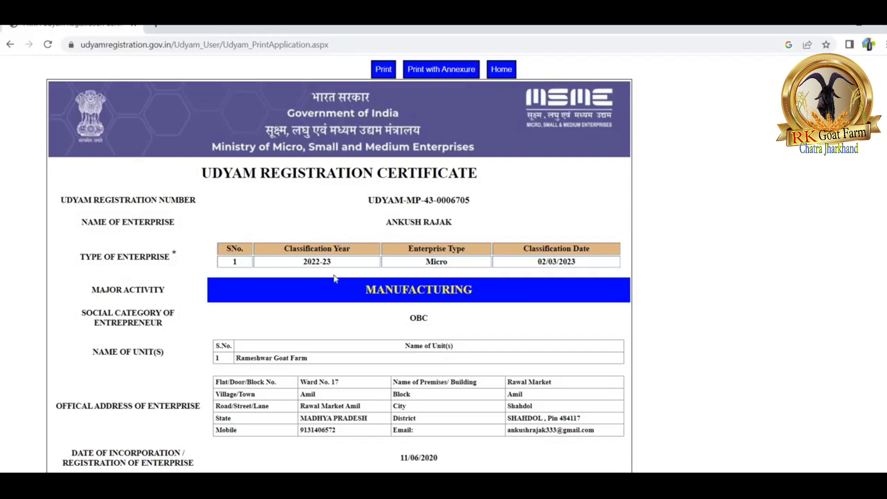
pyautogui.scroll(-5, 334, 277)
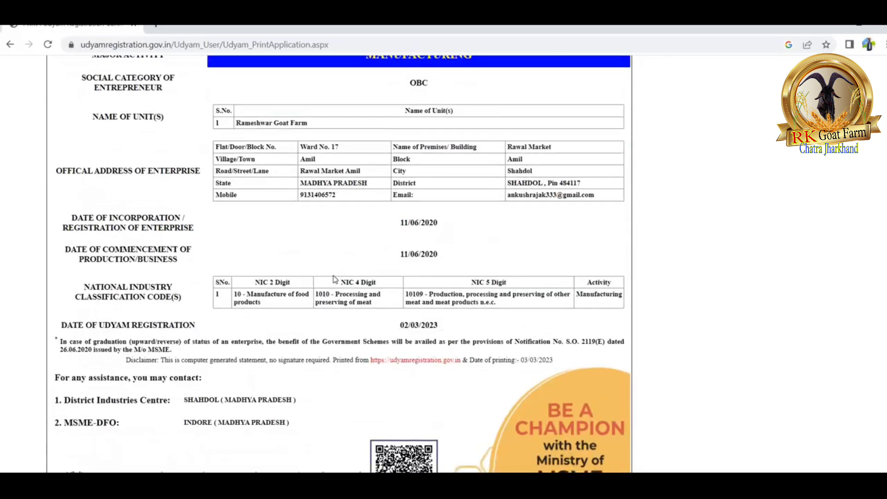
pyautogui.scroll(1, 333, 275)
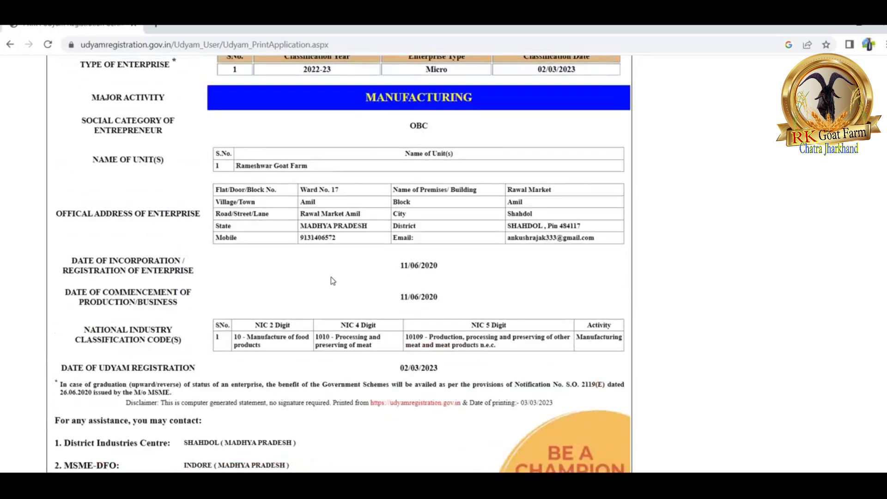
pyautogui.scroll(4, 330, 277)
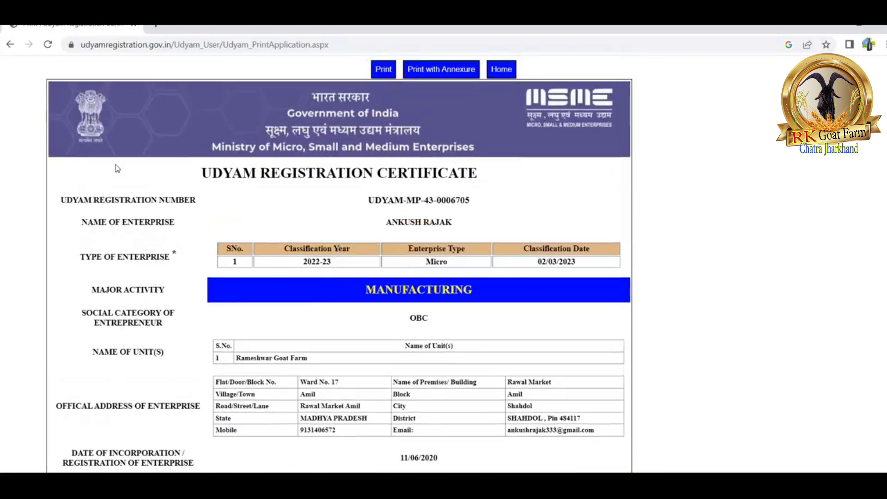